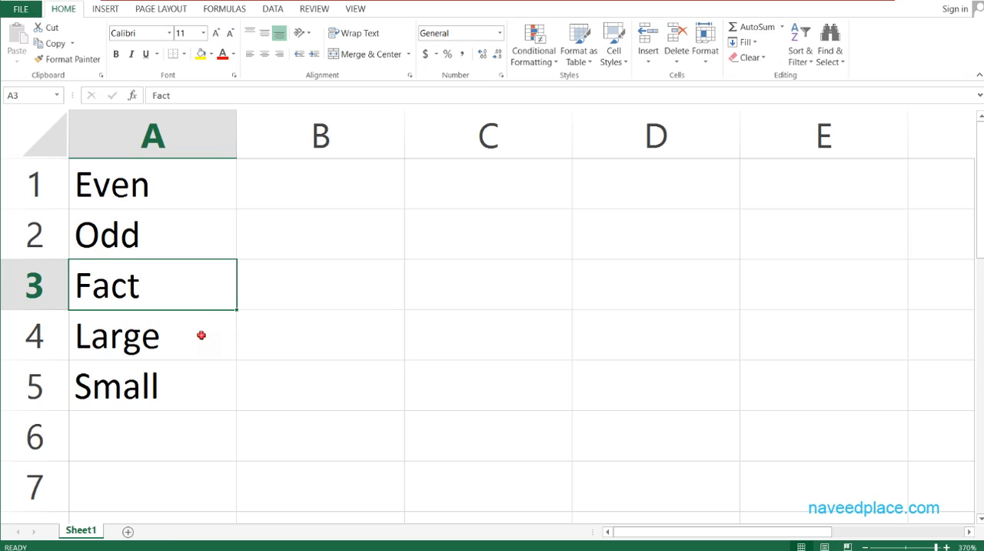
left_click(203, 336)
left_click(202, 387)
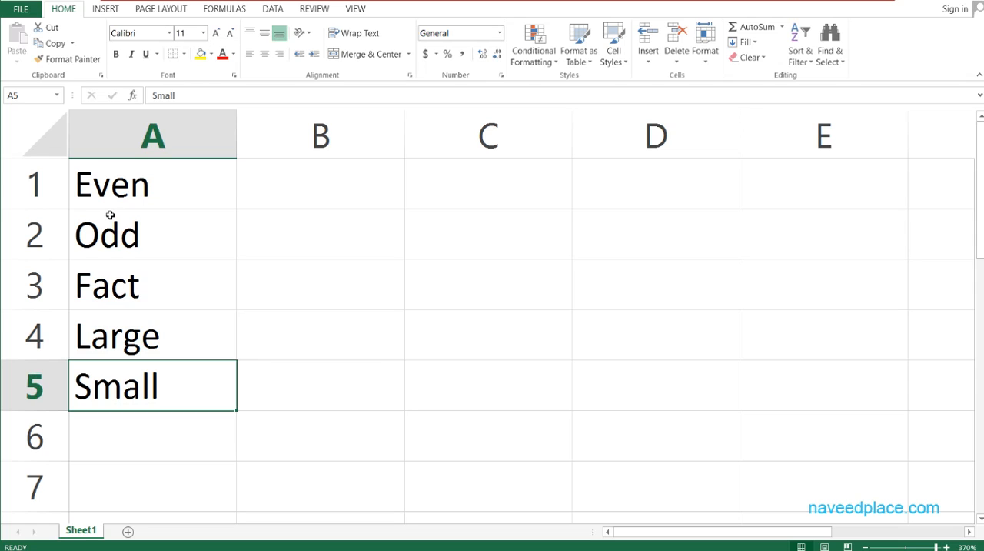
Enter the value 1 in cell B1 beside the Even label.
left_click(386, 192)
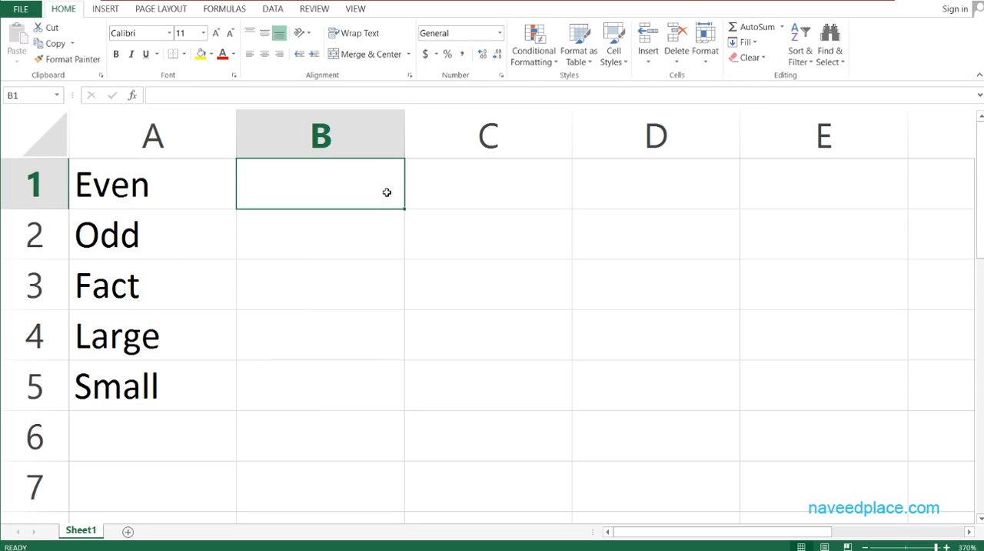
type("2")
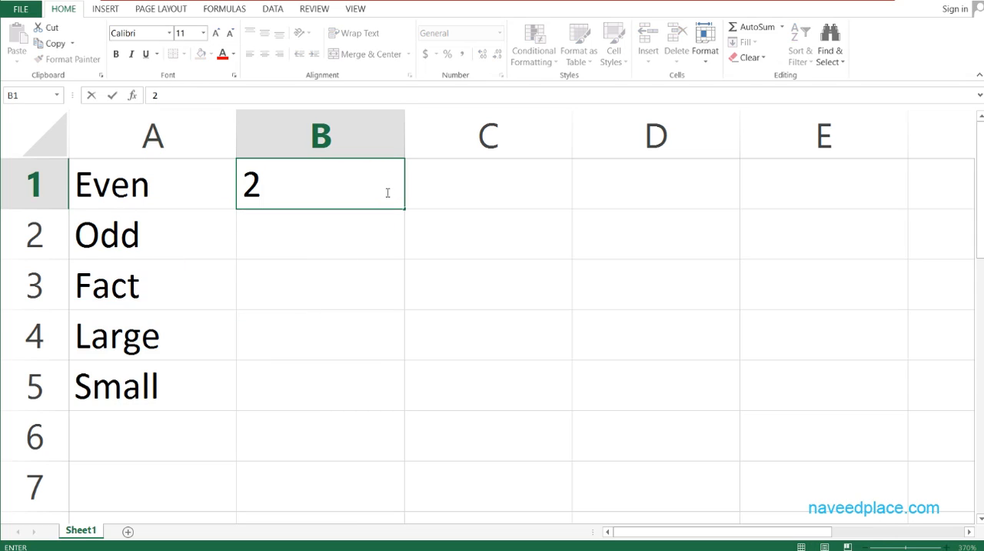
key("BackSpace")
type("1")
key("Return")
Enter the formula =EVEN(B1) in cell C1 to round the B1 value to the nearest even integer.
key("Right")
key("Up")
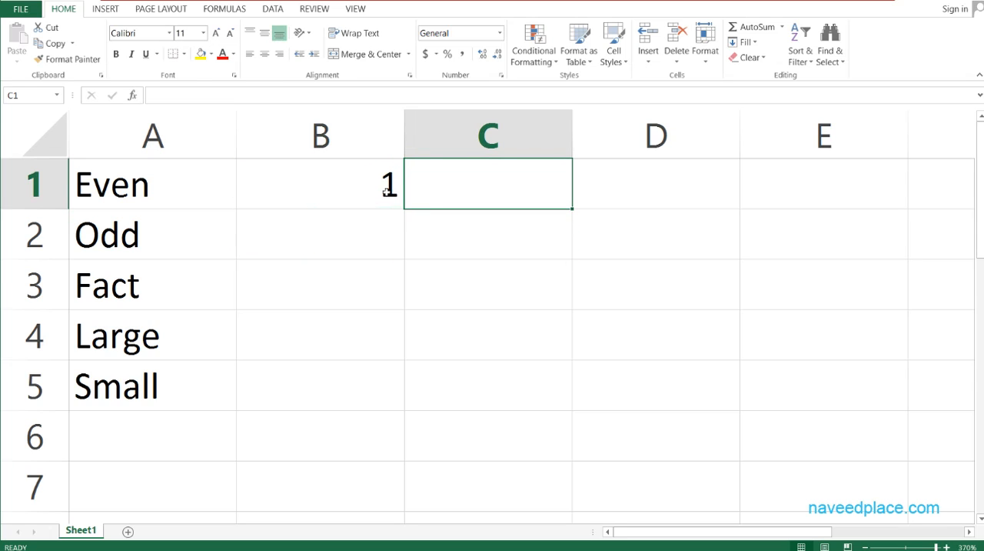
type("=")
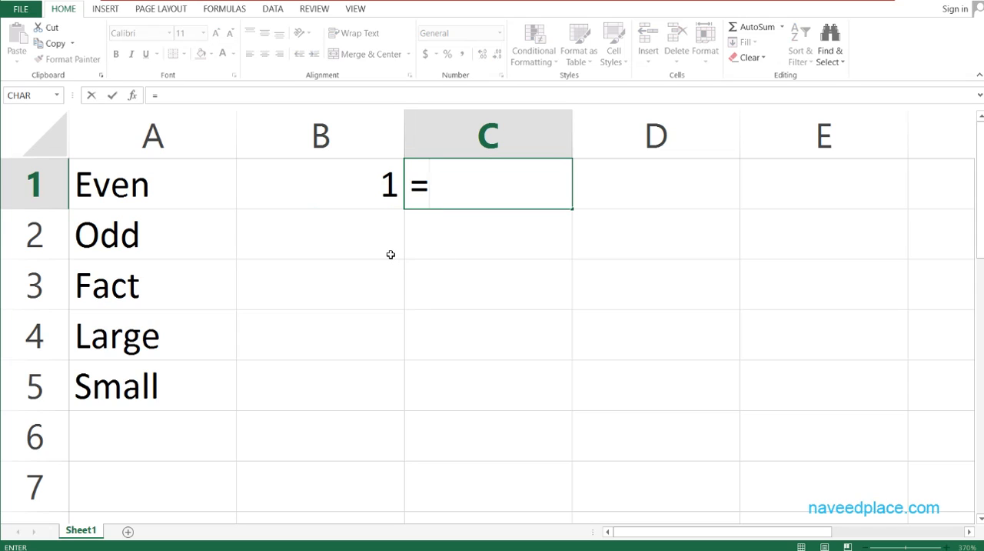
type("ev")
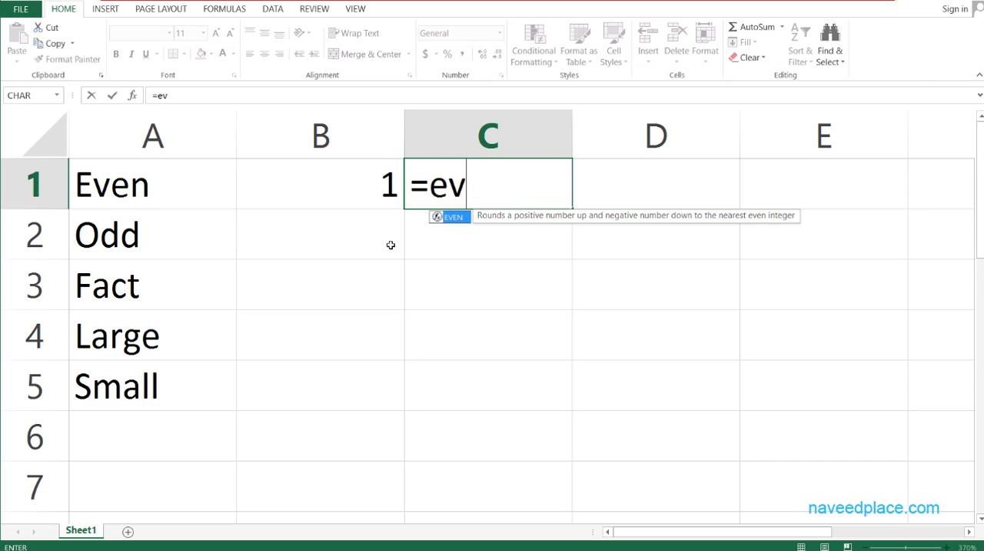
key("Tab")
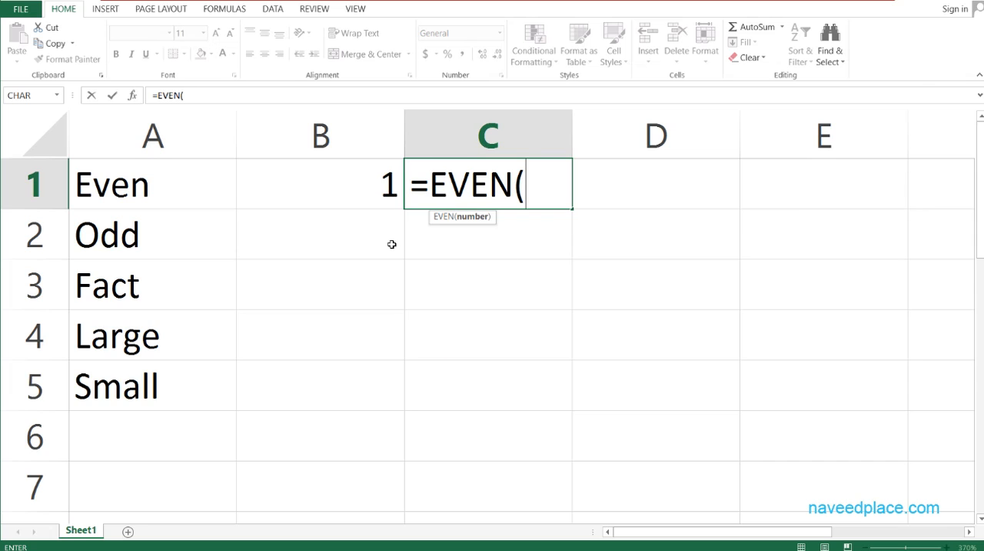
left_click(274, 190)
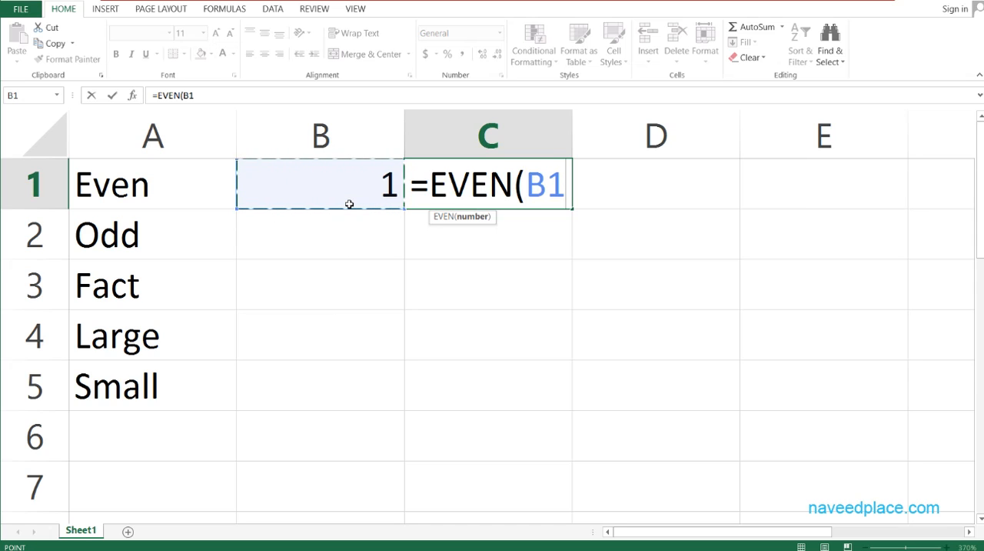
key("Return")
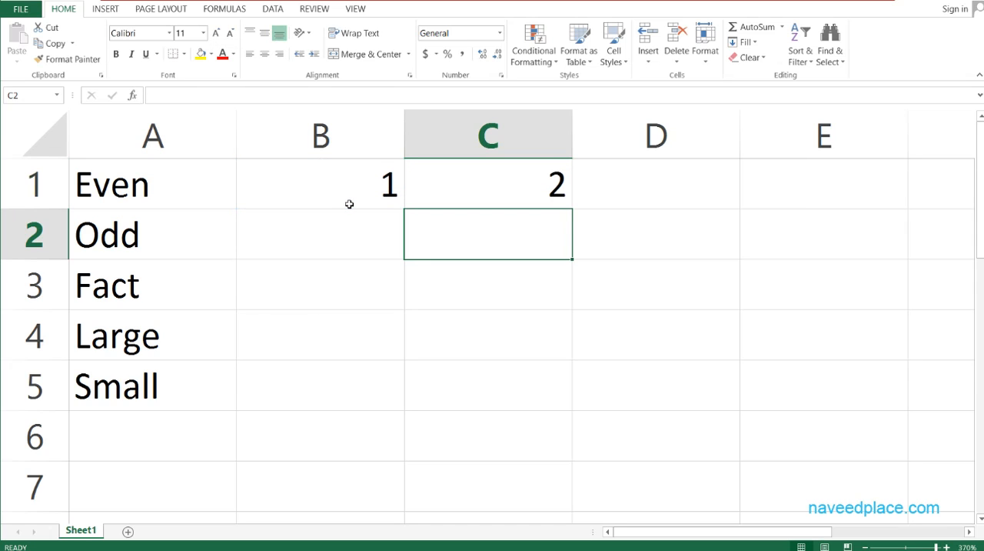
Review the Even row, comparing the source number in B1 with the EVEN formula in C1.
left_click(502, 191)
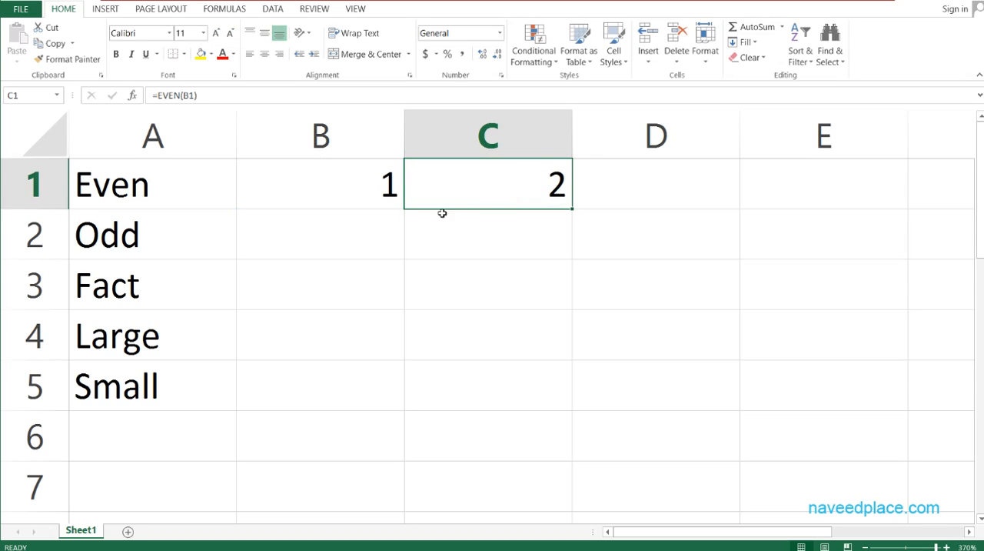
left_click(358, 188)
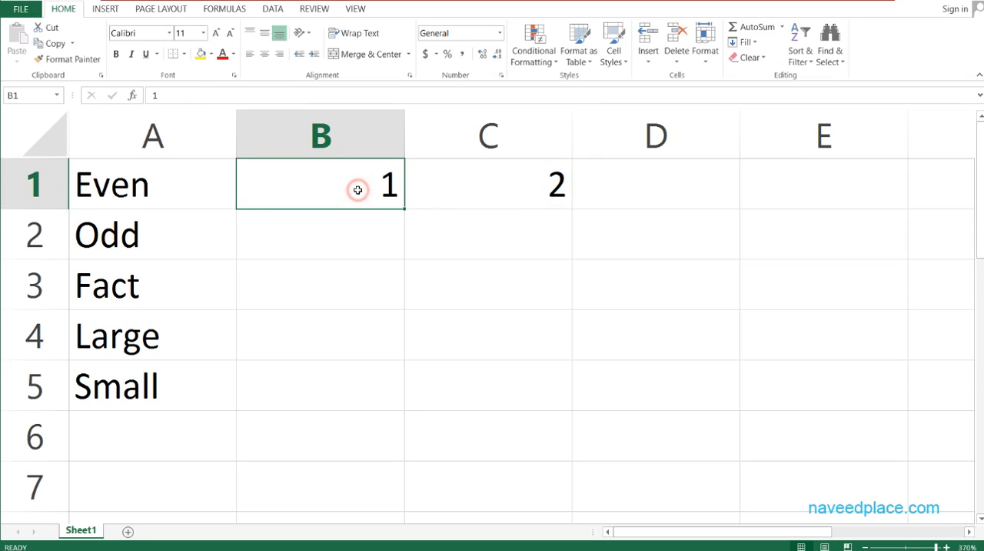
left_click(535, 186)
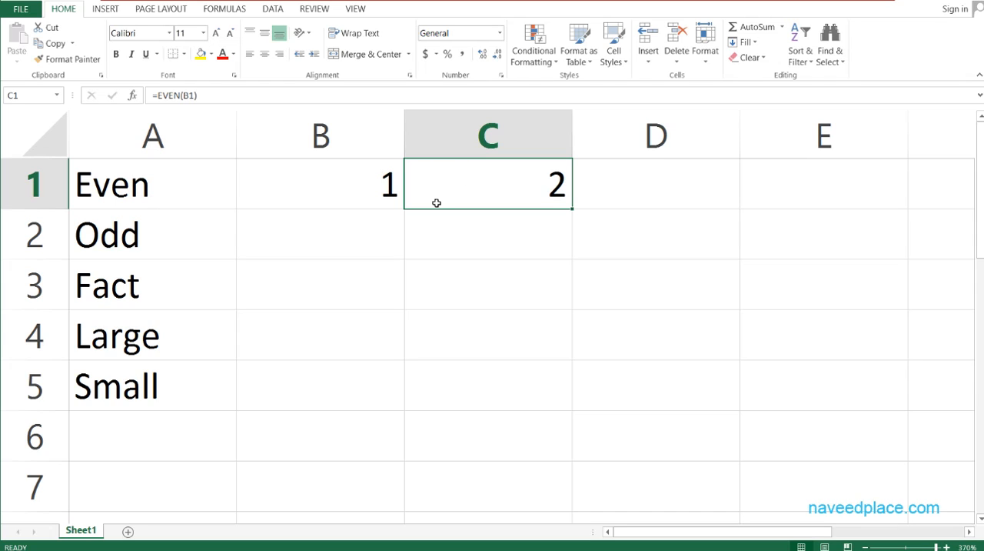
left_click(180, 202)
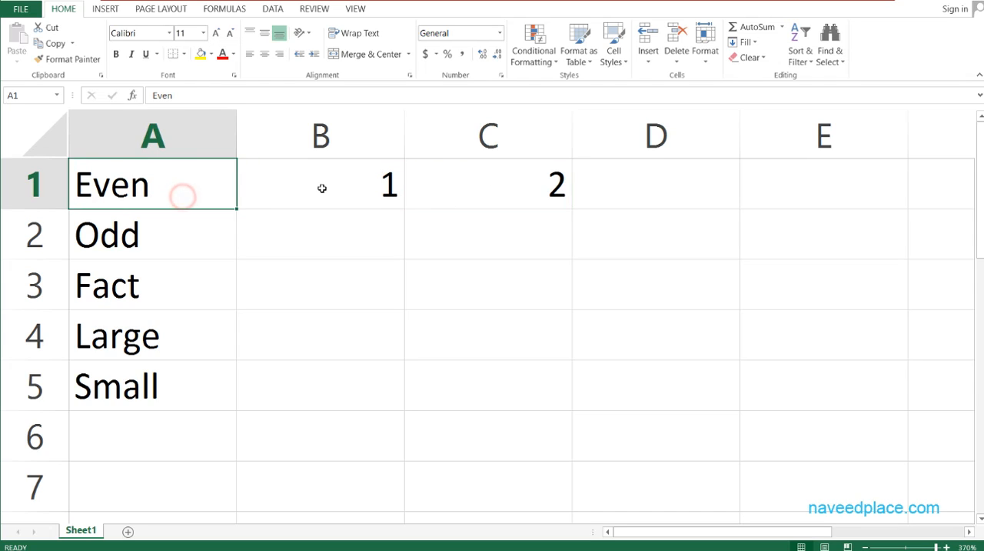
left_click(323, 187)
left_click(462, 190)
left_click(595, 200)
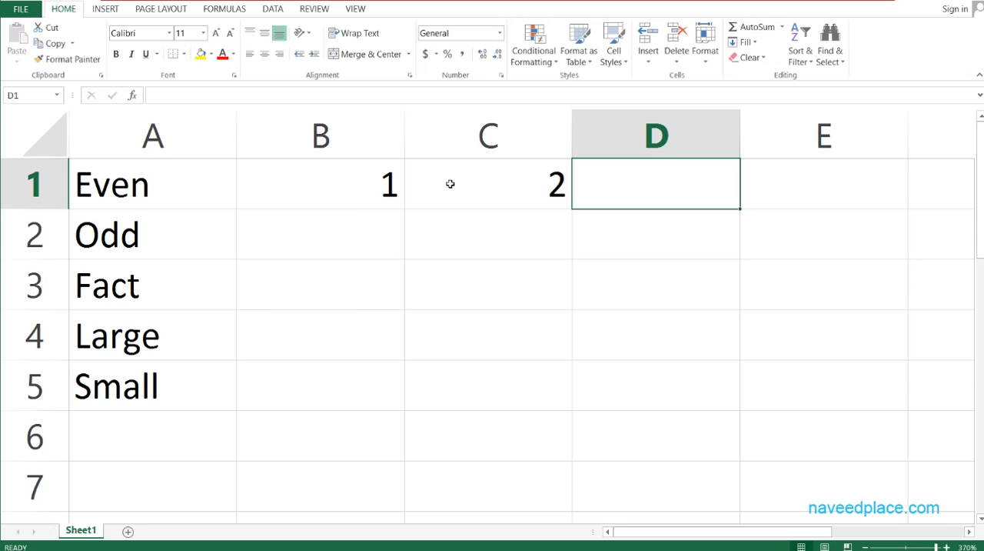
Set the source number in cell B1 to 1.5 to test the EVEN formula with a decimal.
double_click(163, 242)
double_click(293, 215)
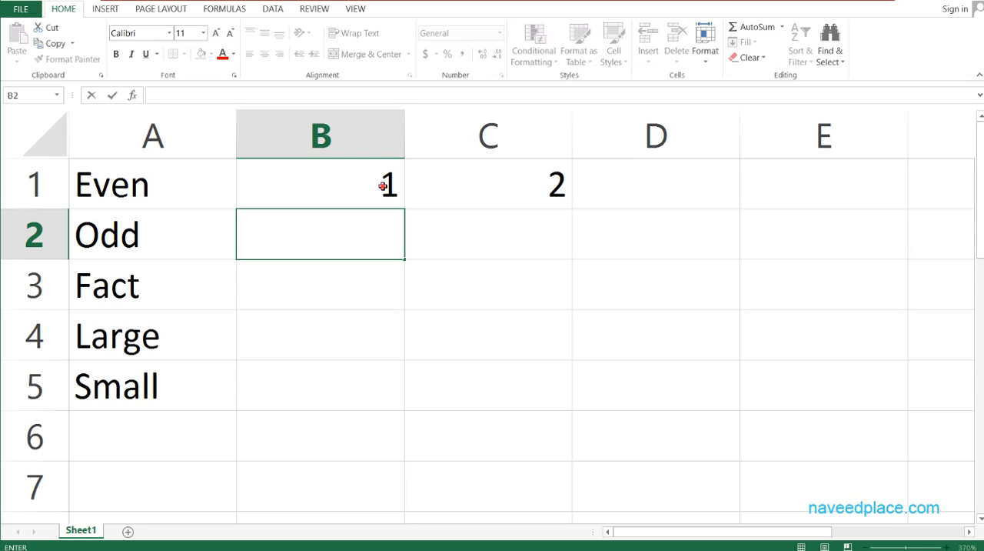
left_click(379, 185)
double_click(399, 185)
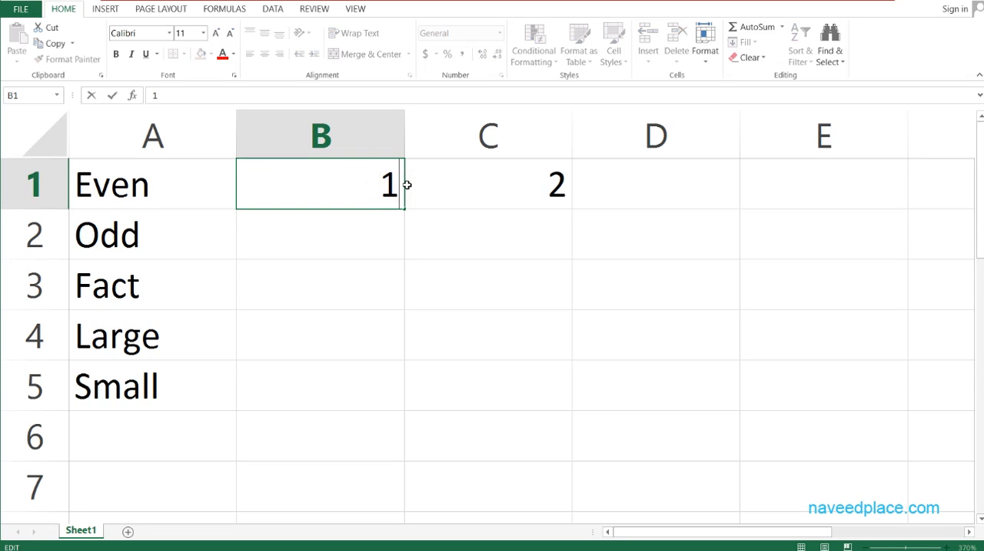
type(".5")
key("Return")
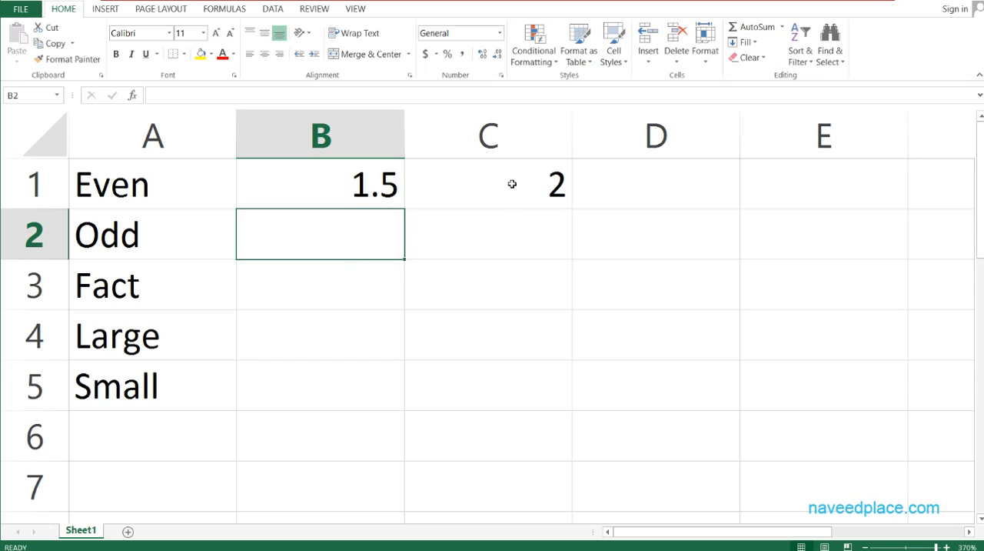
left_click(376, 197)
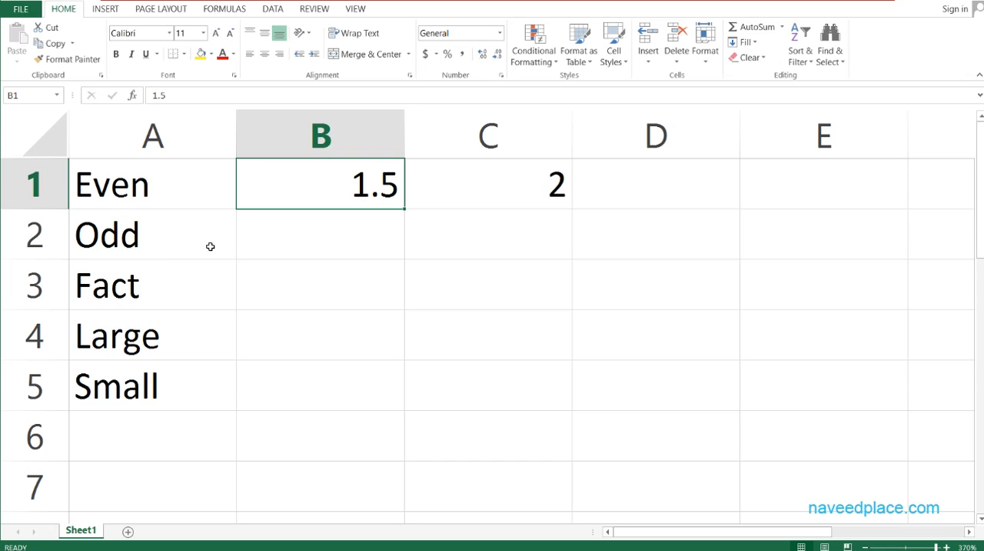
Enter 2 in cell B2 beside the Odd label and the formula =ODD(B2) in cell C2.
left_click(316, 248)
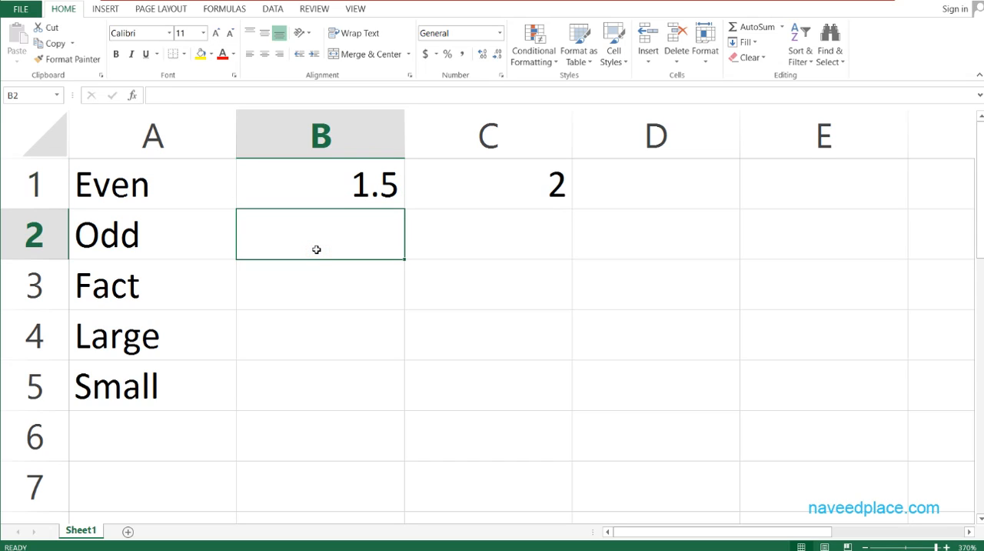
type("2")
key("Tab")
type("=odd(")
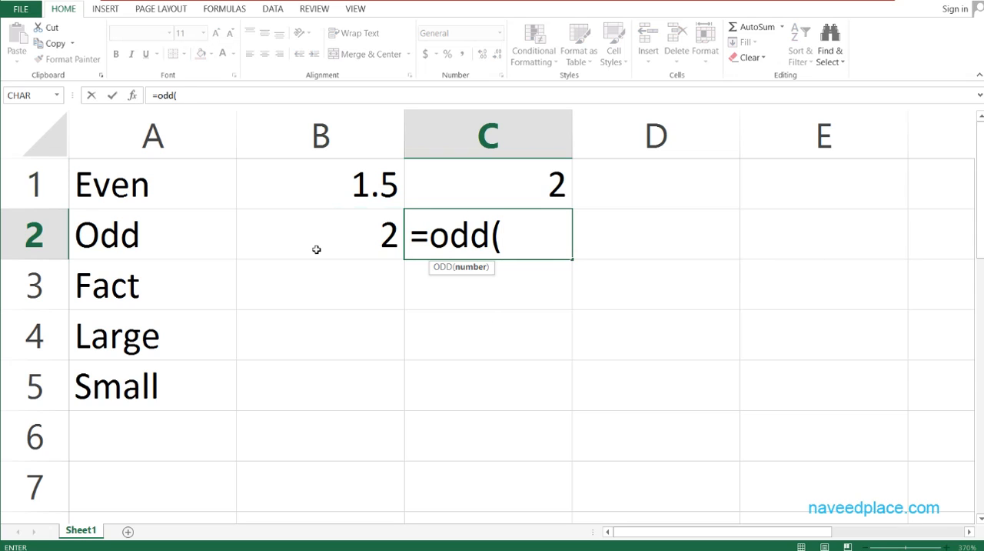
left_click(316, 249)
key("Return")
double_click(558, 230)
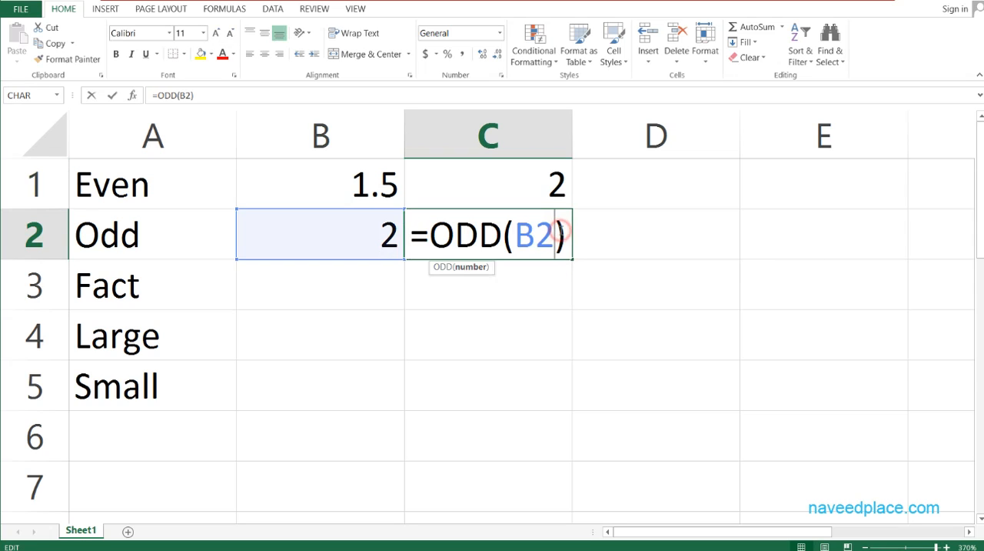
left_click(529, 297)
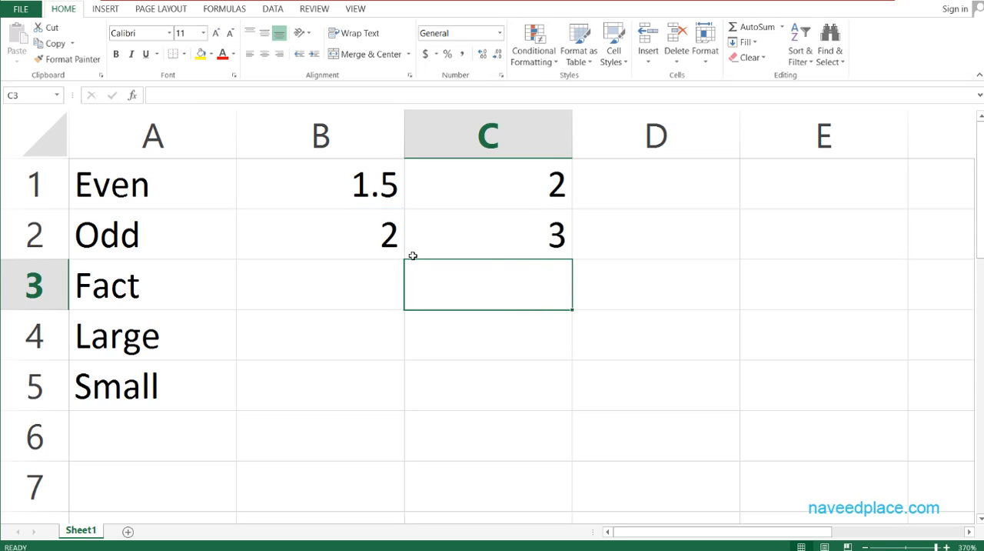
Set the source number for the ODD formula in cell B2 to 4.
left_click(368, 246)
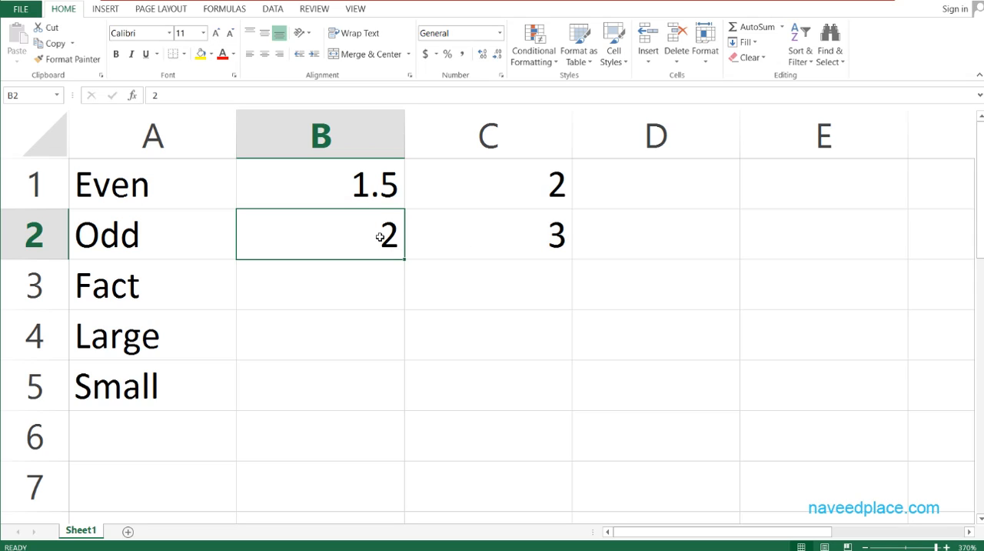
type("4")
key("Return")
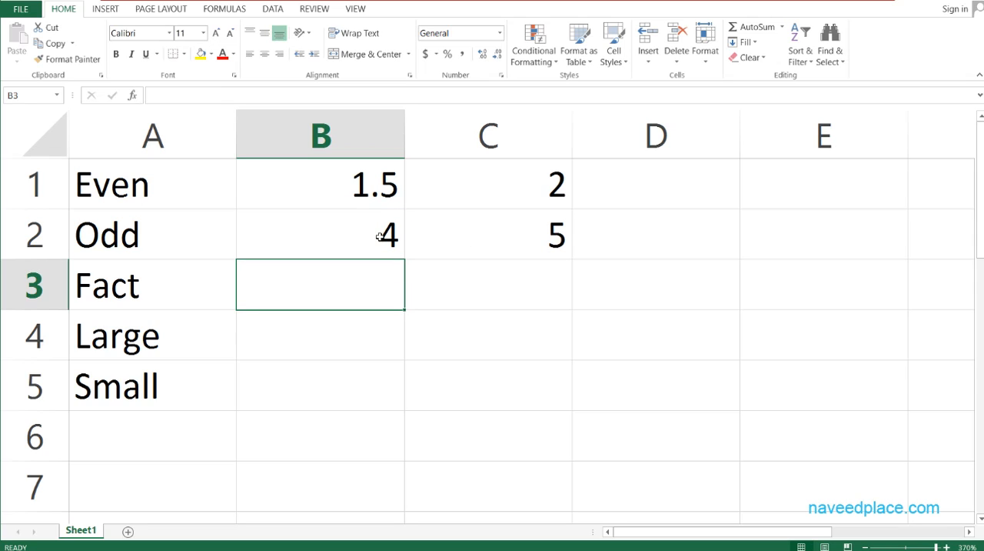
left_click(380, 237)
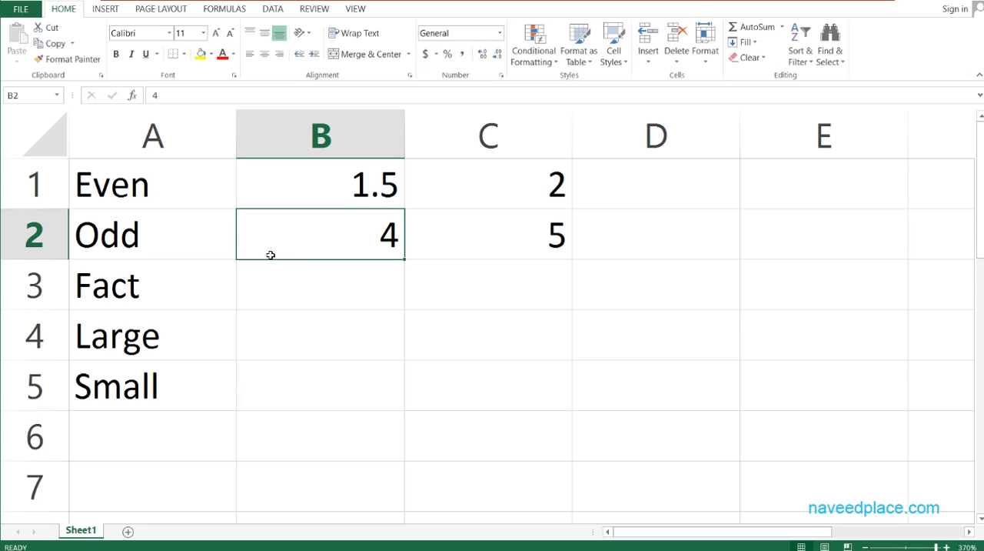
double_click(157, 182)
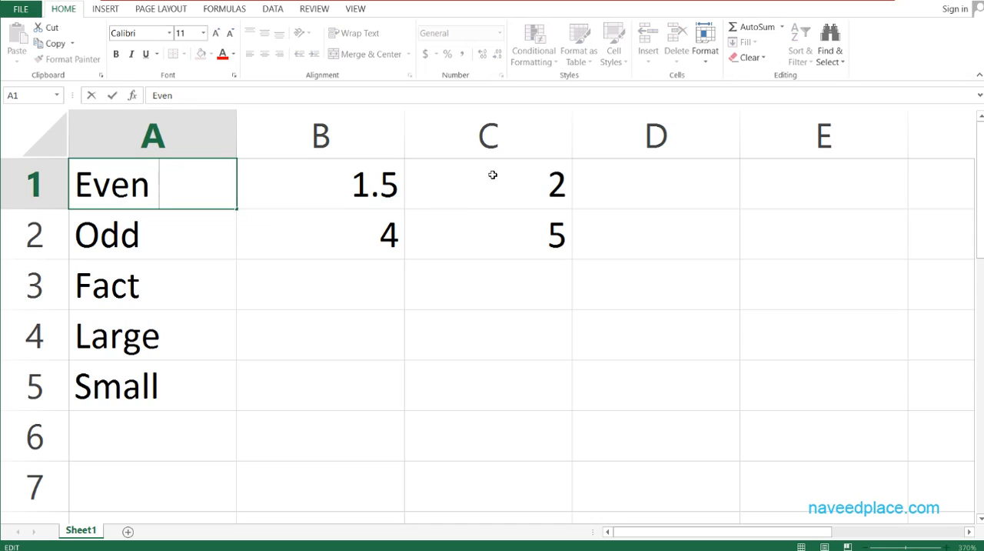
left_click(330, 255)
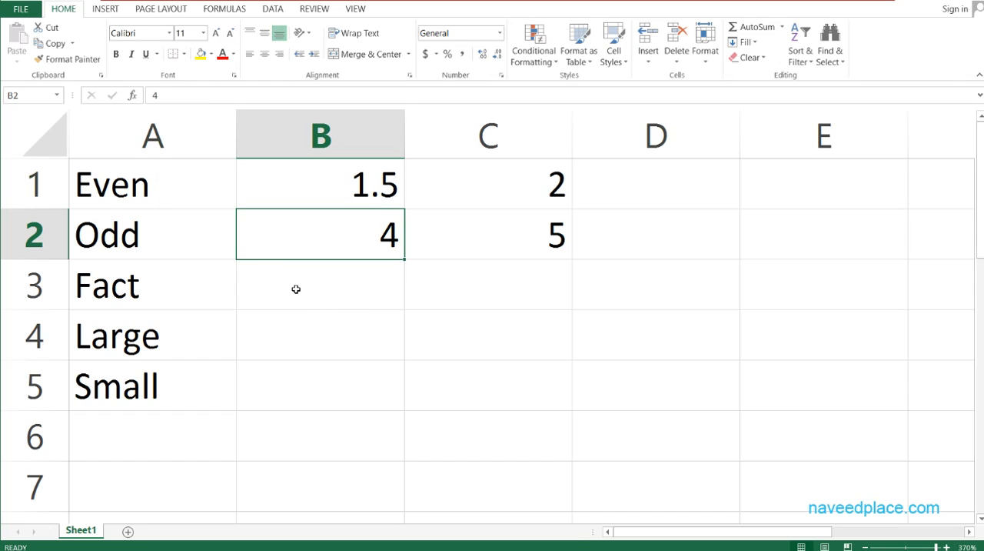
Write out the factorial product 1*2*3*4 as text in cell B3 and clear the cell again.
left_click(352, 286)
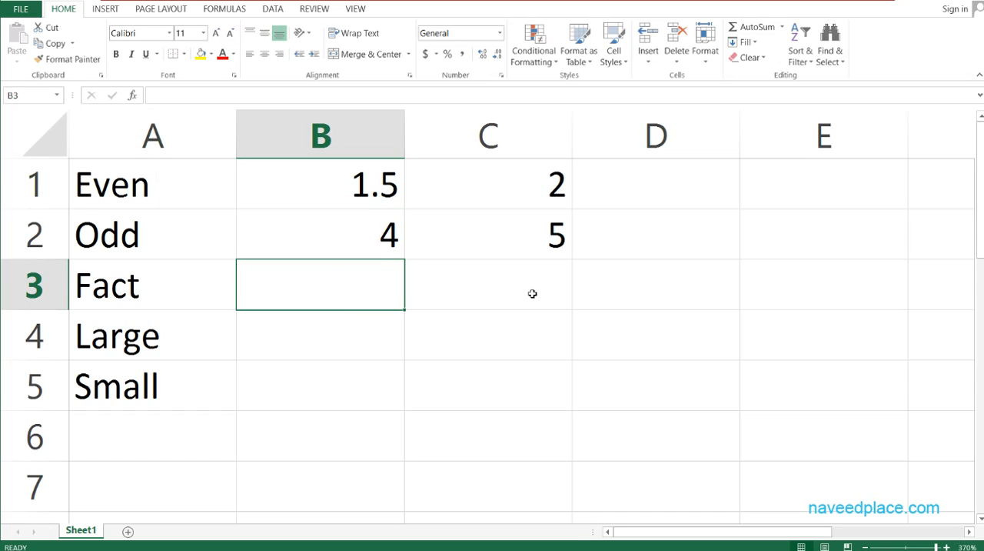
type("1*")
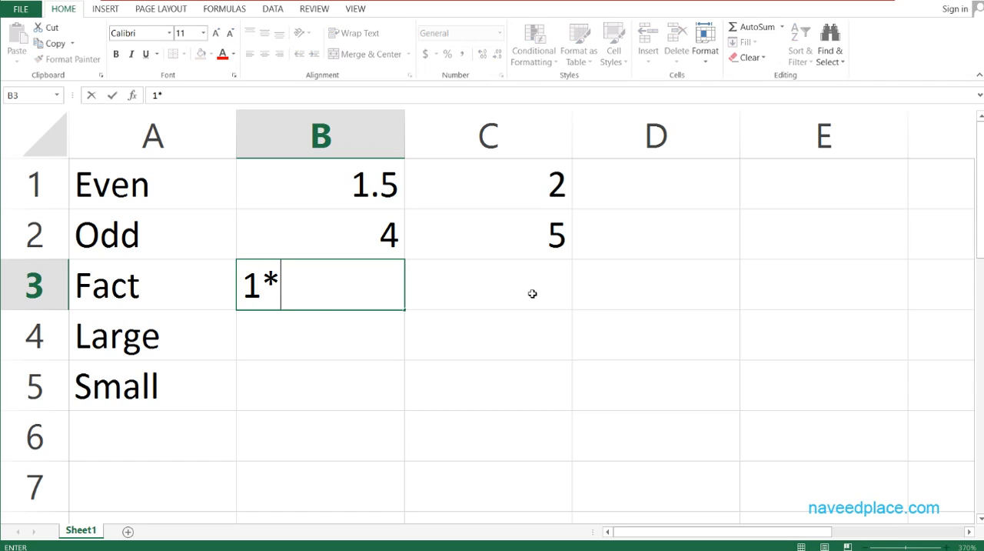
type("2*3")
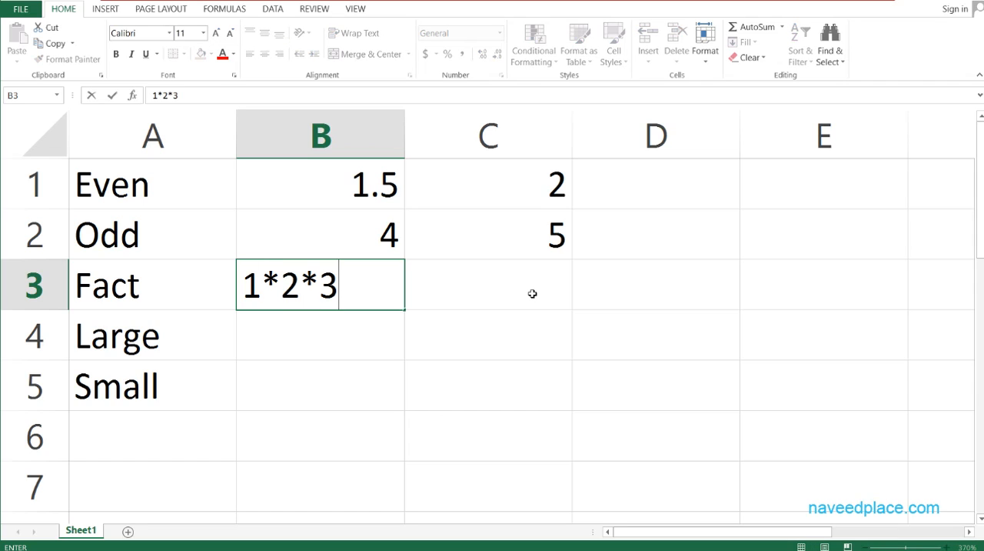
type("*4")
key("Return")
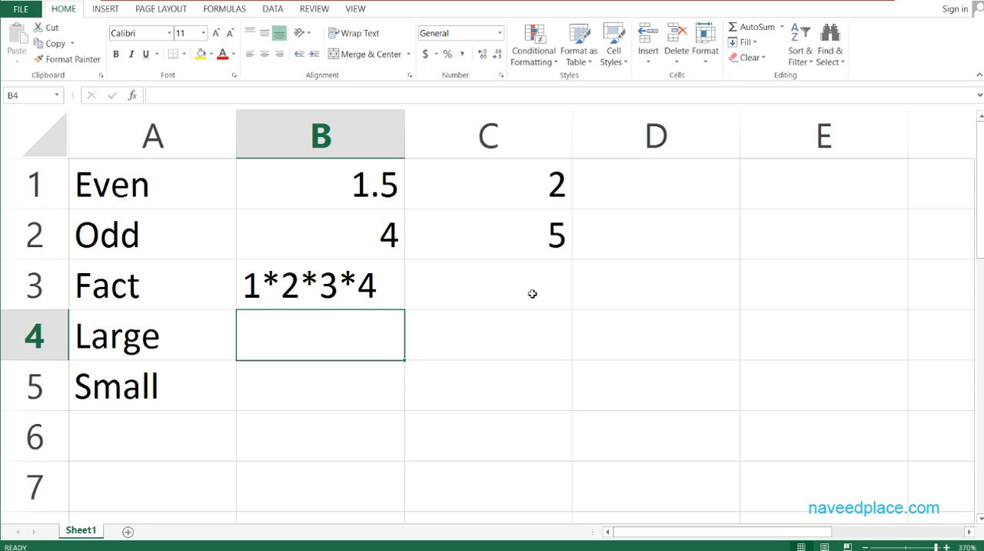
left_click(323, 286)
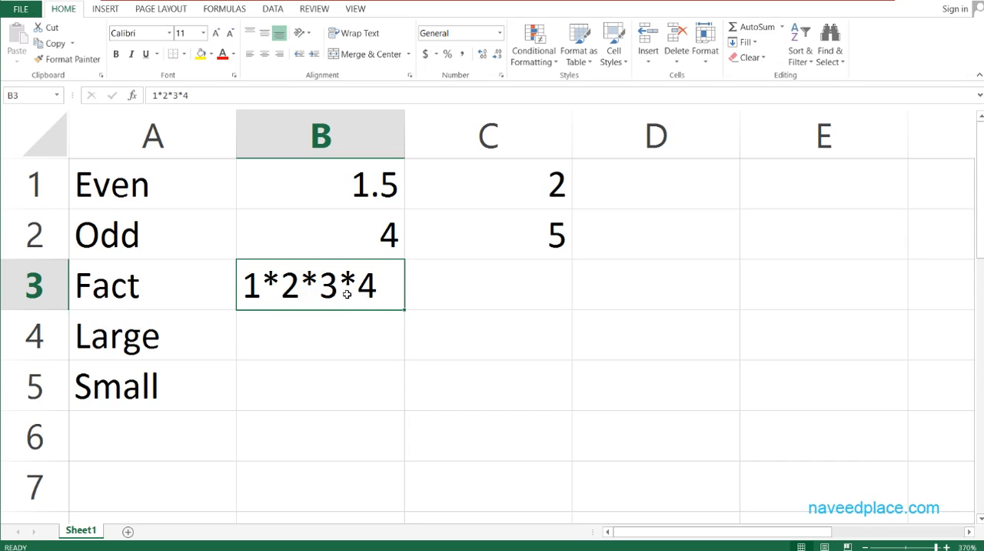
key("Delete")
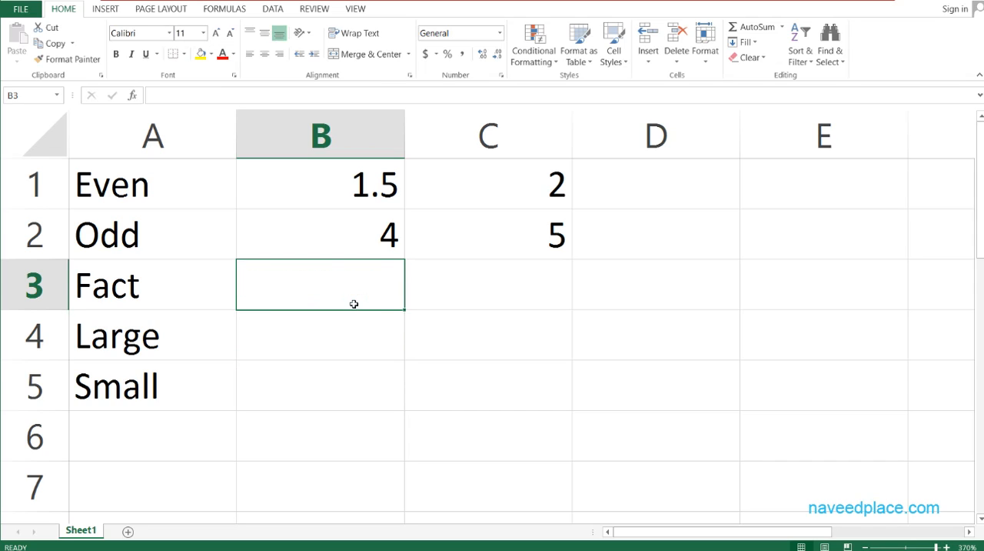
Enter the formula =FACT(4) in cell B3 beside the Fact label.
type("=fa")
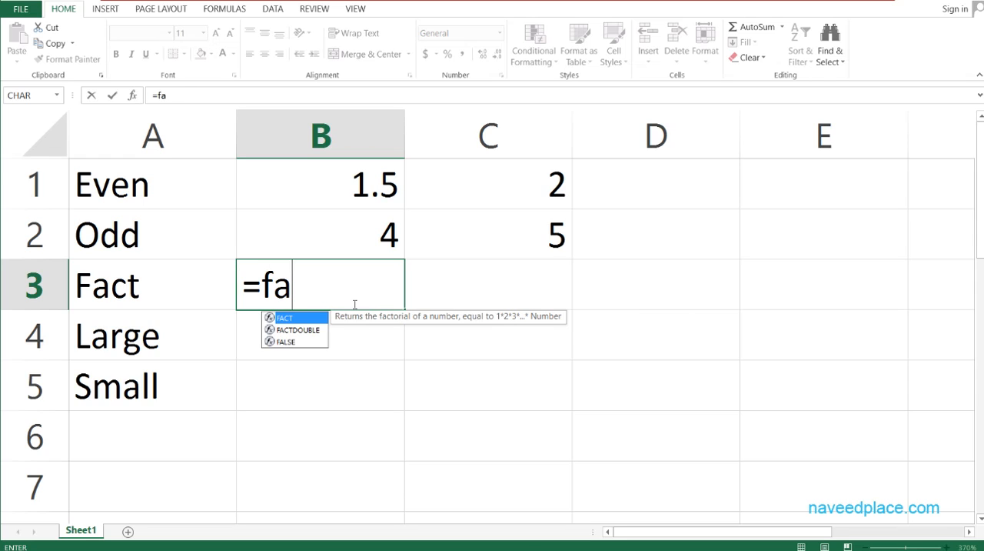
key("Tab")
type("4")
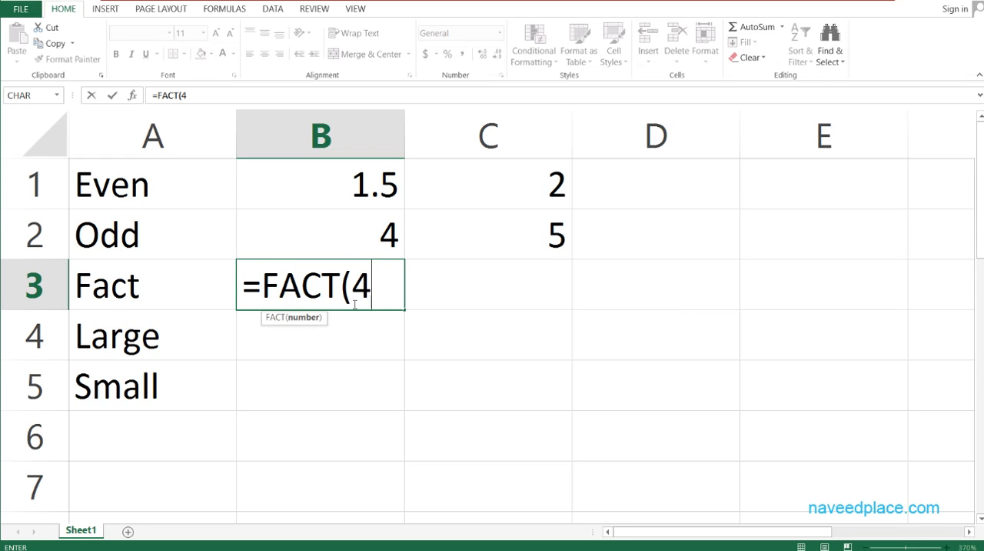
key("Return")
left_click(355, 286)
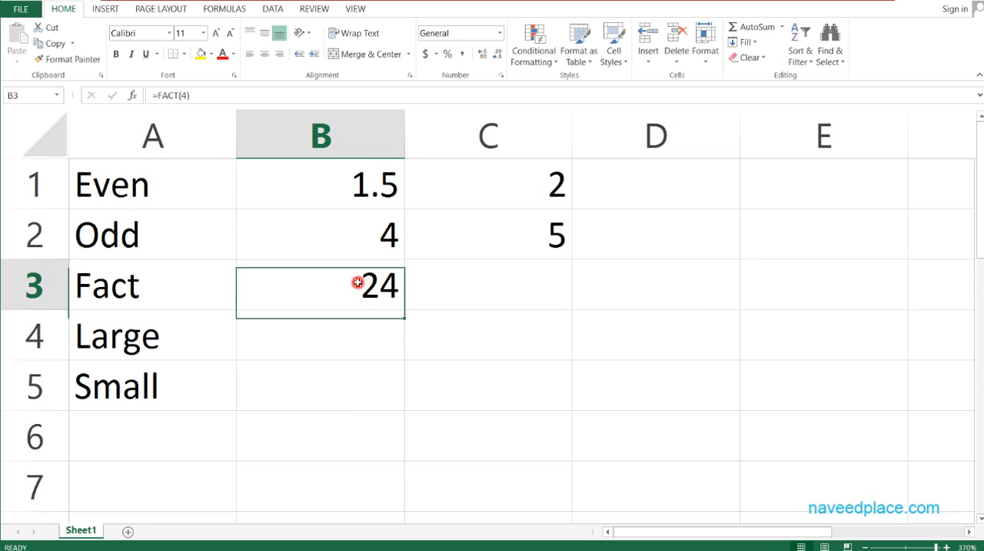
left_click(338, 340)
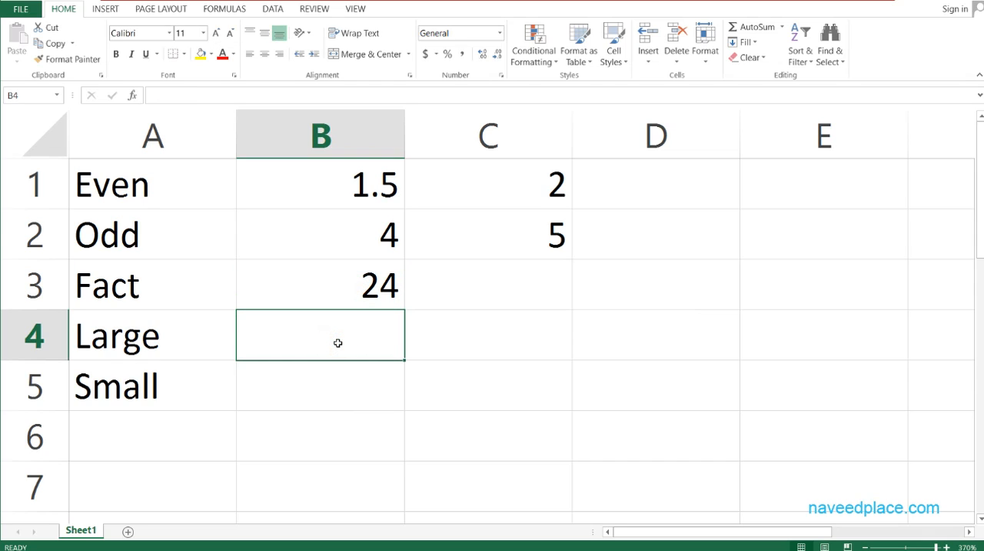
left_click(387, 287)
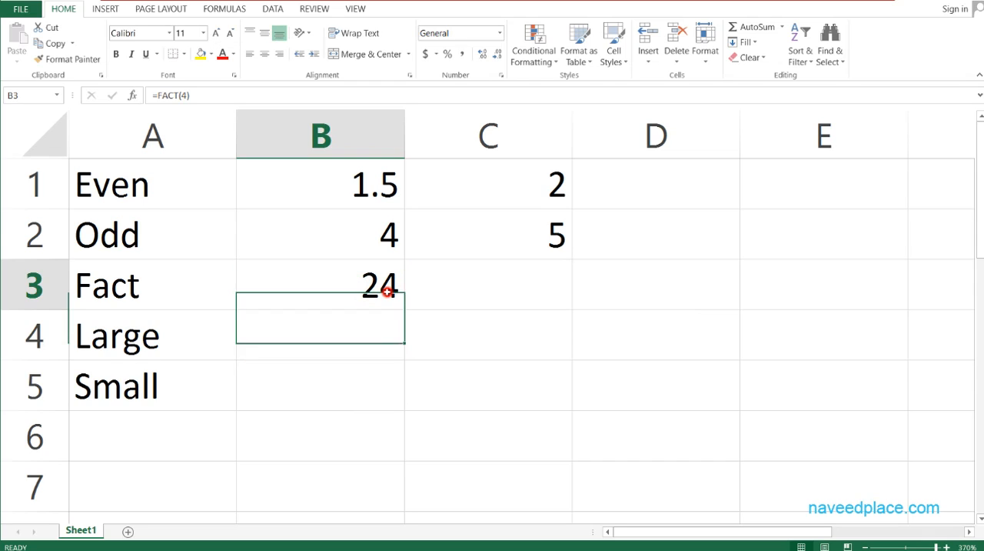
Write out the factorial product 1*2*3*4 as text in cell C3 beside the FACT formula.
left_click(413, 290)
type("1*2*")
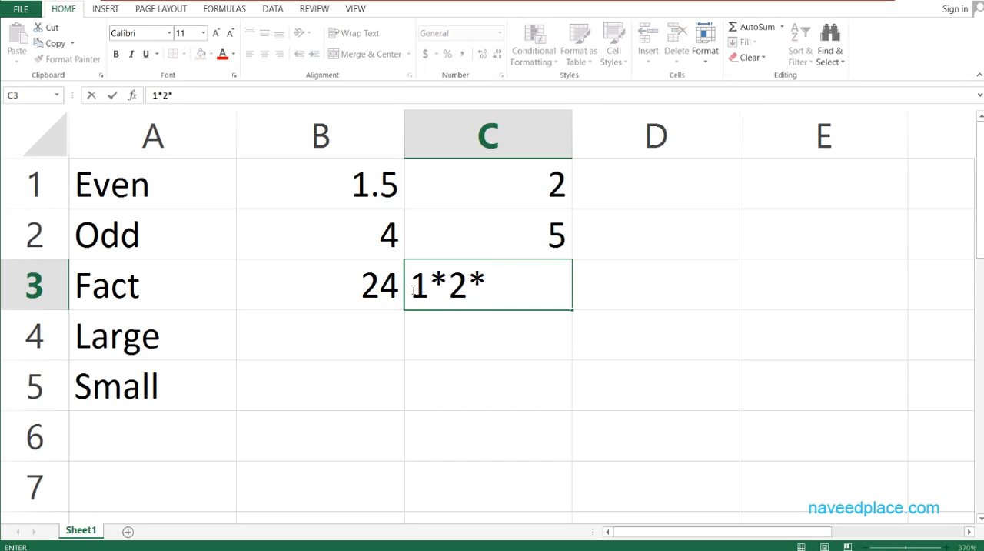
type("3*4")
key("Return")
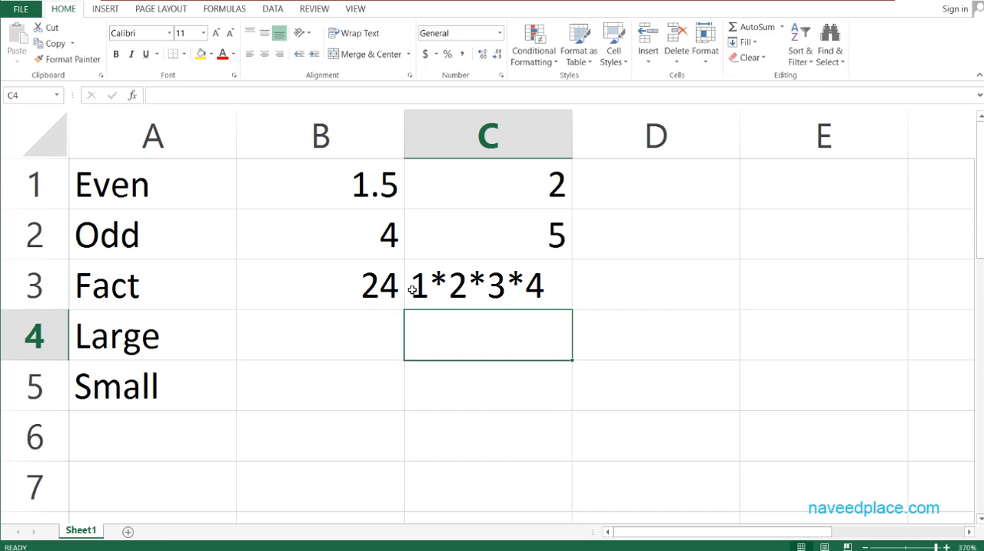
left_click(413, 288)
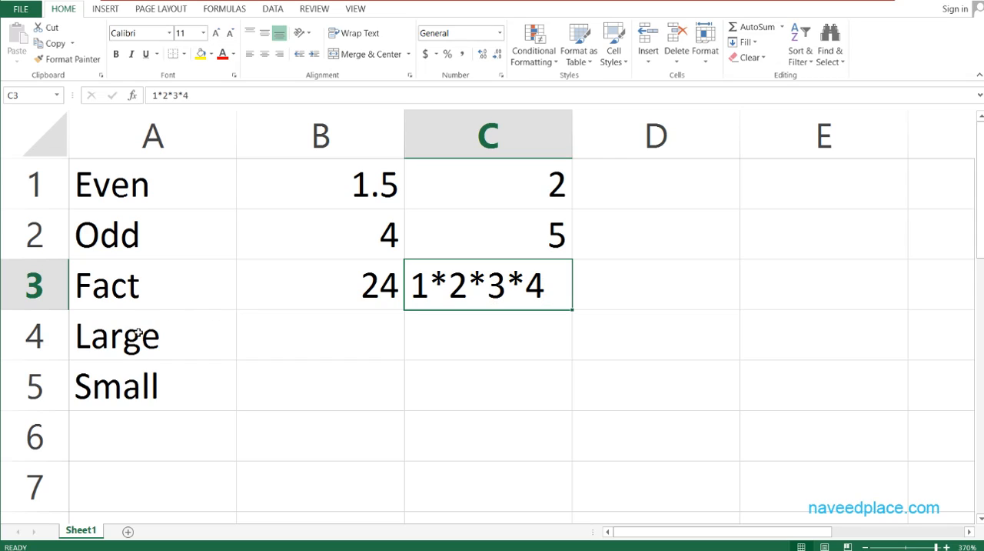
Clear all example values and formulas from the range B1:D5, keeping the labels in column A.
left_click_drag(376, 395, 303, 183)
left_click_drag(581, 408, 280, 198)
key("Delete")
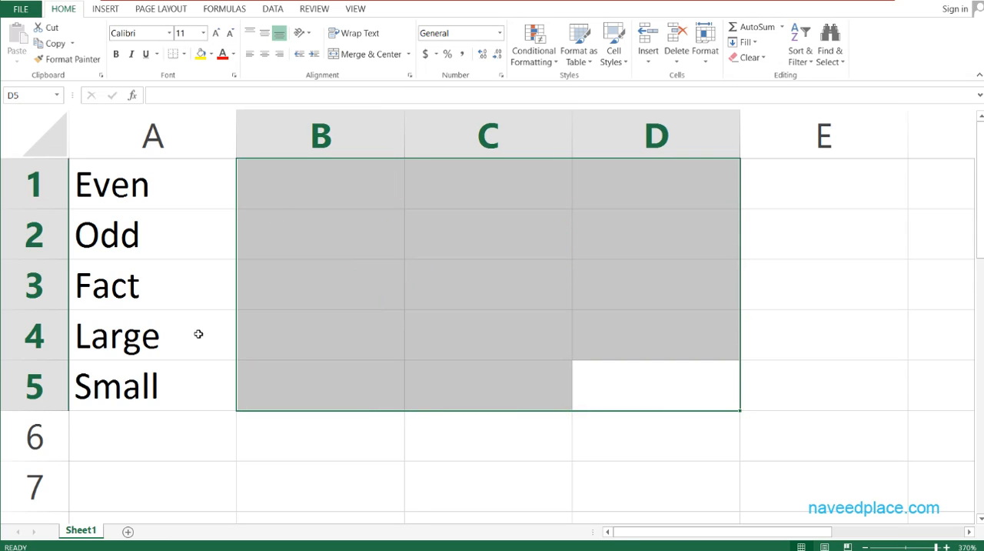
left_click(184, 337)
Enter 100 in cell B1 and 200 in cell B2 as sample data for the LARGE function.
left_click(335, 189)
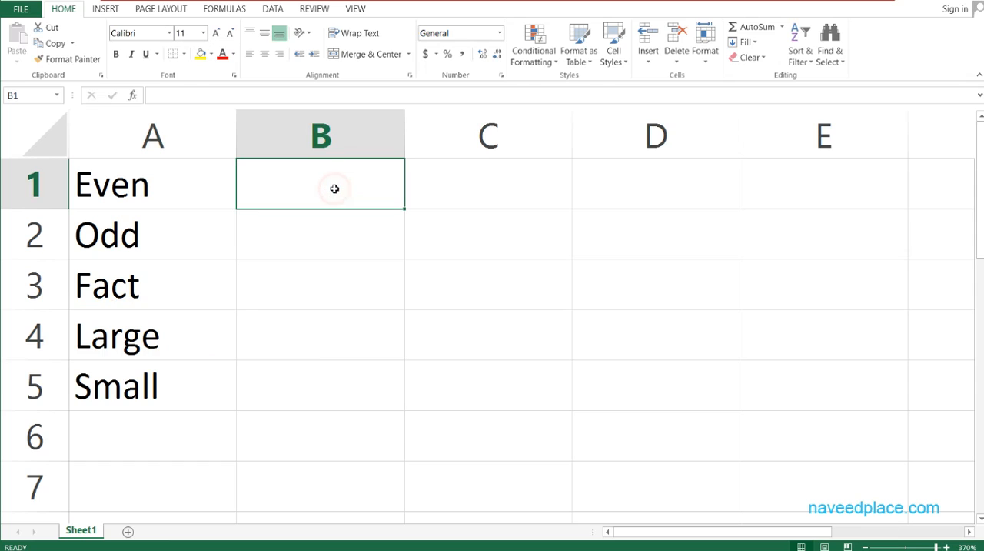
type("100")
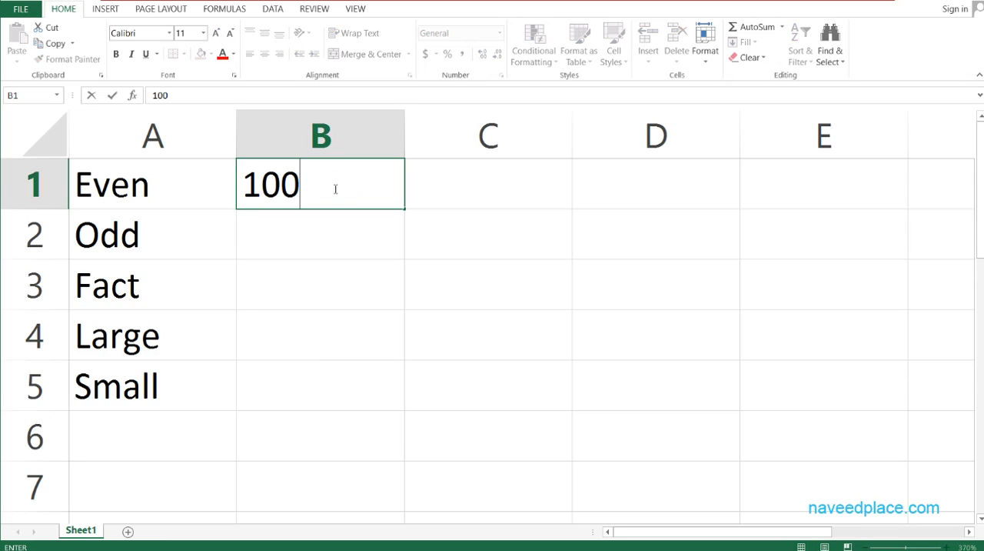
key("Return")
type("20")
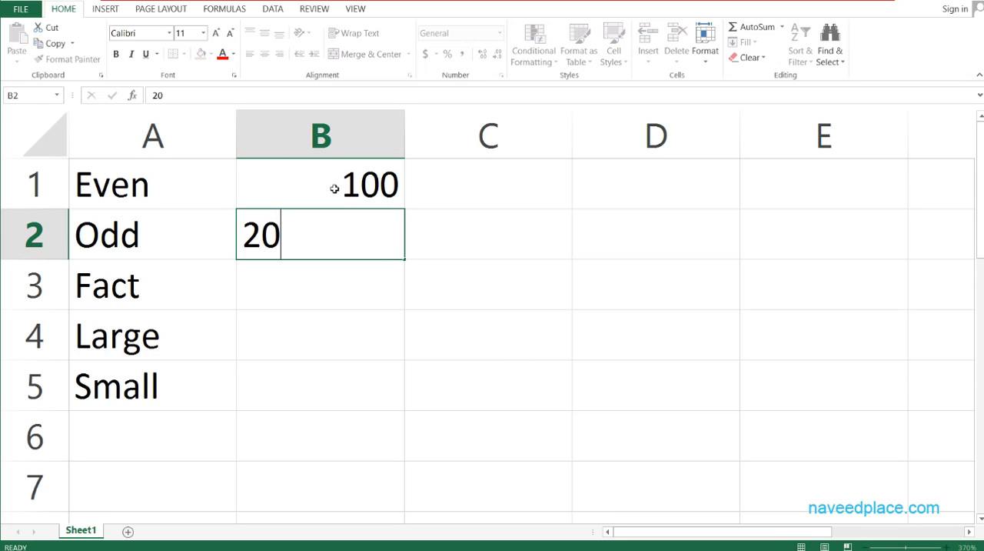
key("Return")
key("Up")
key("F2")
type("0")
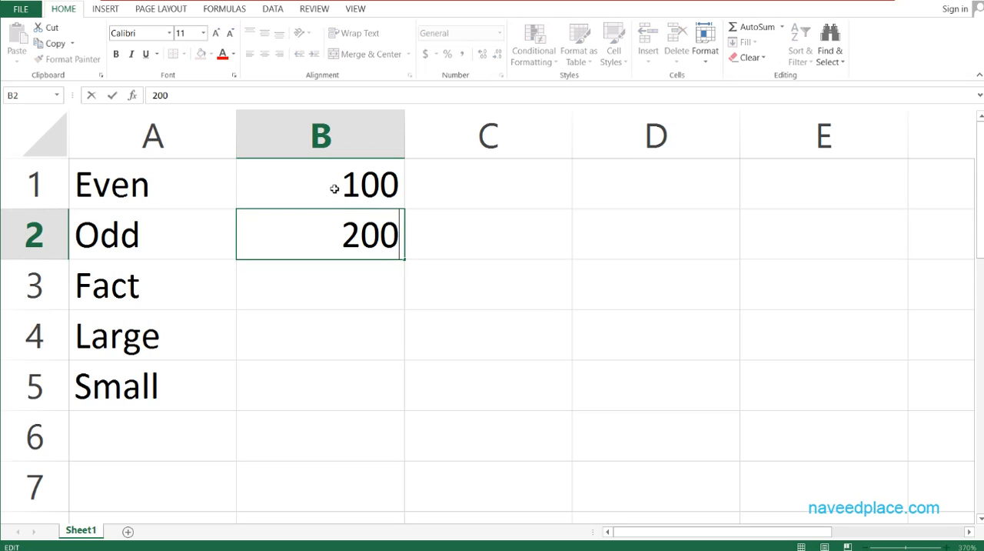
key("Return")
Extend the sample data with 300 in cell B3 and 400 in cell B4.
left_click(370, 236)
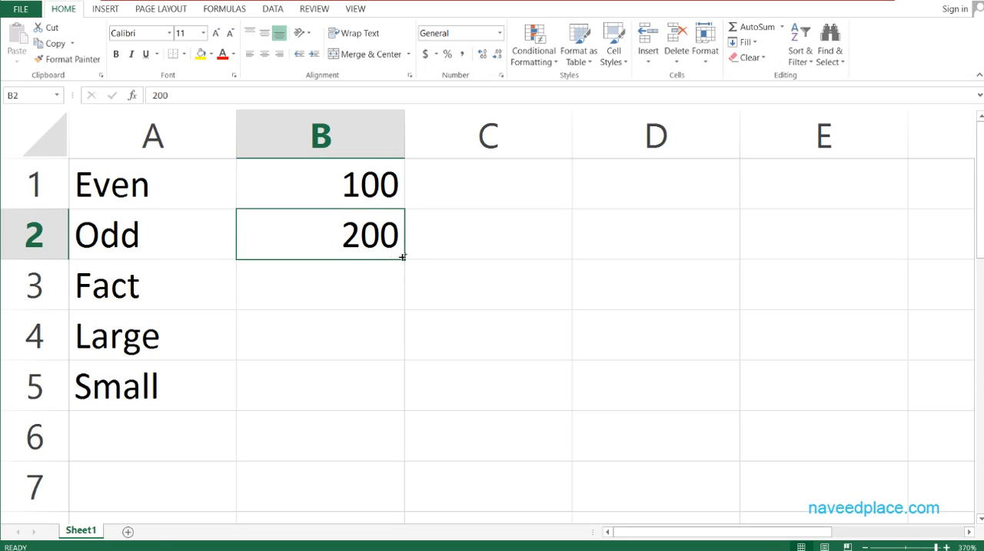
left_click_drag(404, 259, 405, 355)
left_click(383, 296)
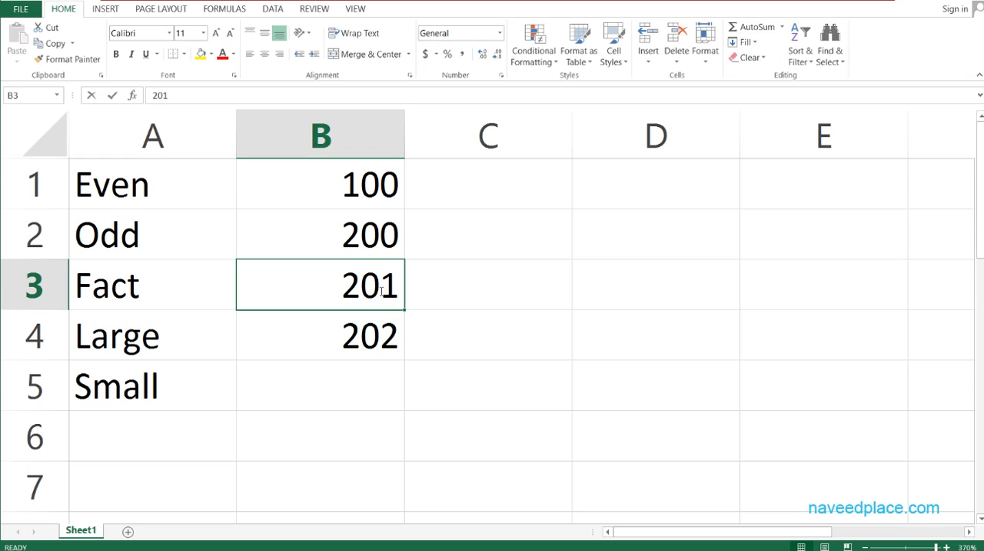
type("300")
key("Return")
type("400")
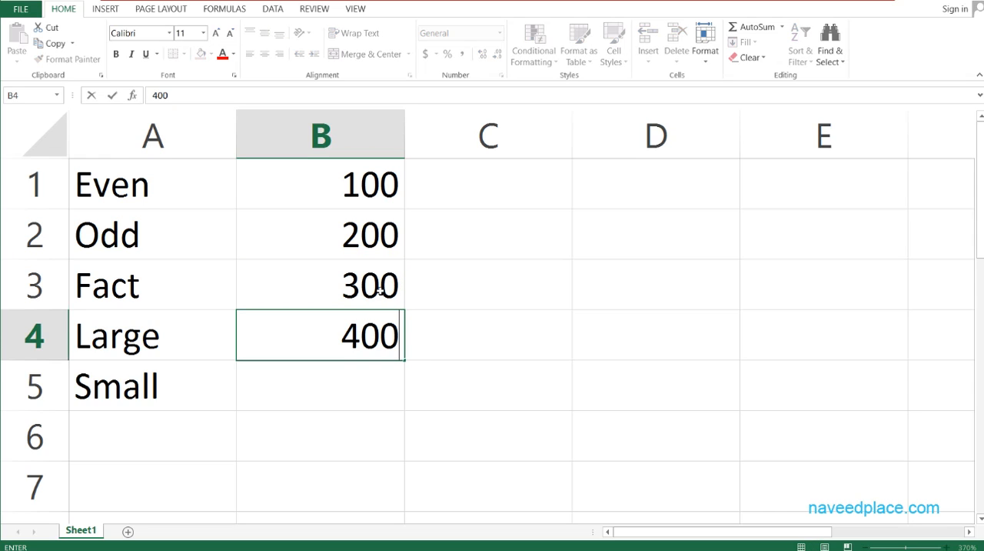
key("Return")
Enter the formula =LARGE(B1:B4,1) in cell B5 to return the largest value of the sample data.
type("=")
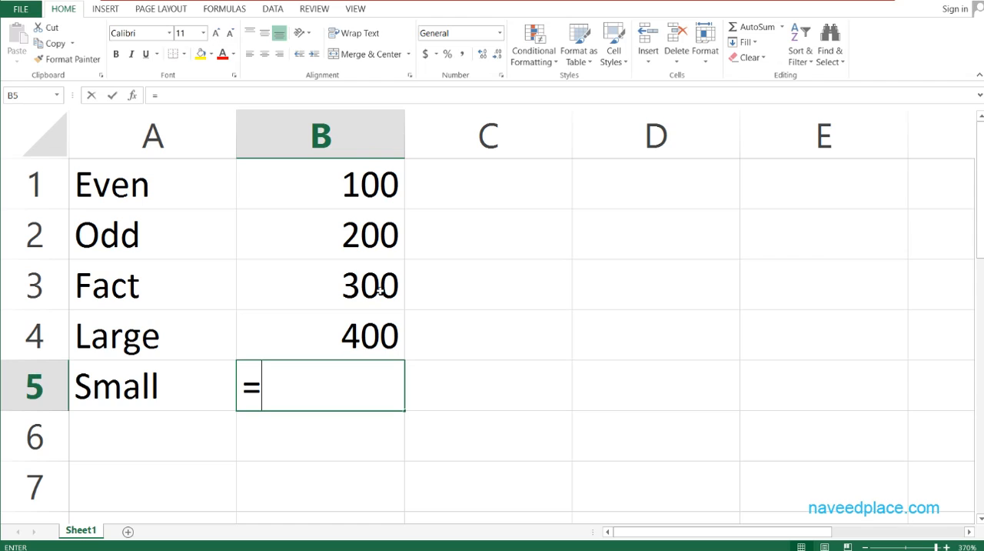
type("lar")
key("Tab")
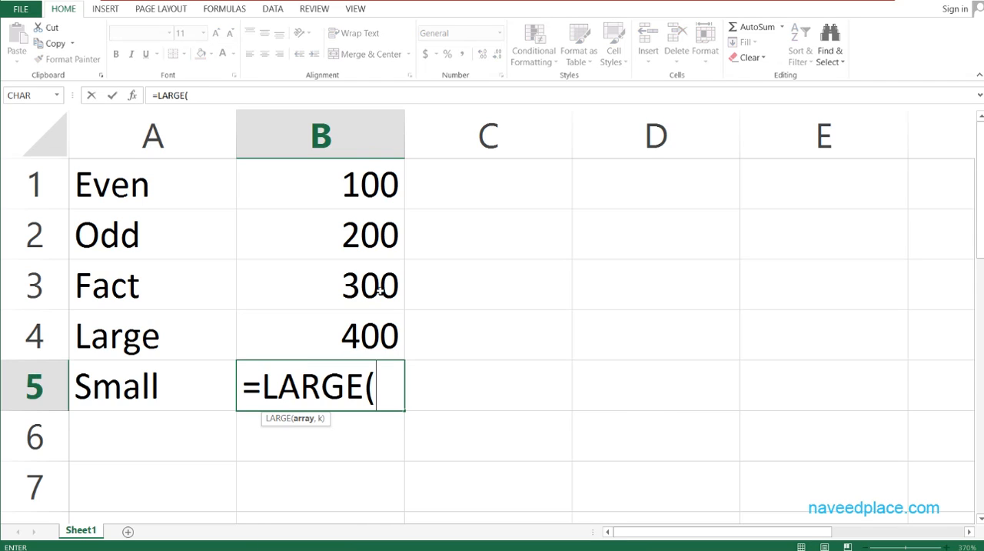
key("Up")
key("Up")
key("Up")
key("Up")
key("shift+Down")
key("shift+Down")
key("shift+Down")
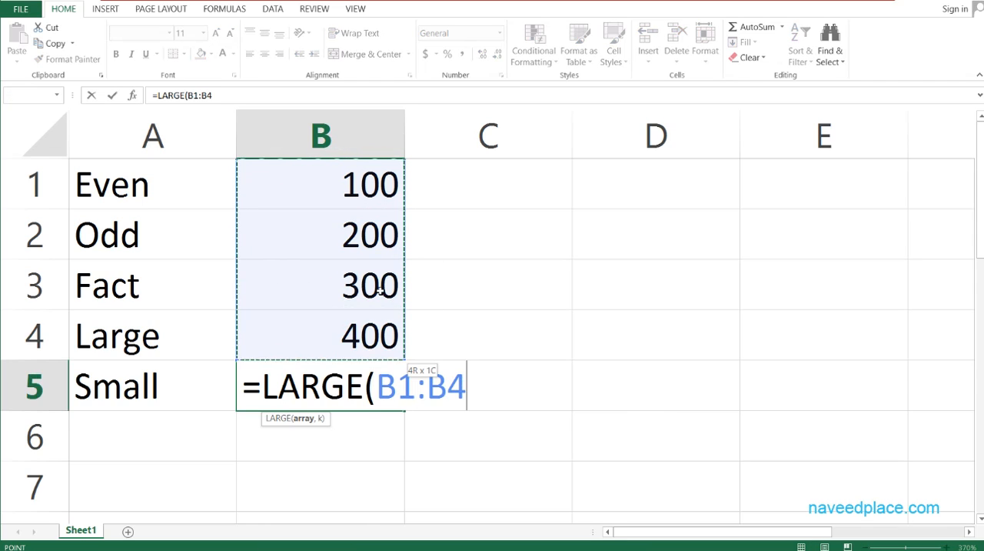
type(",")
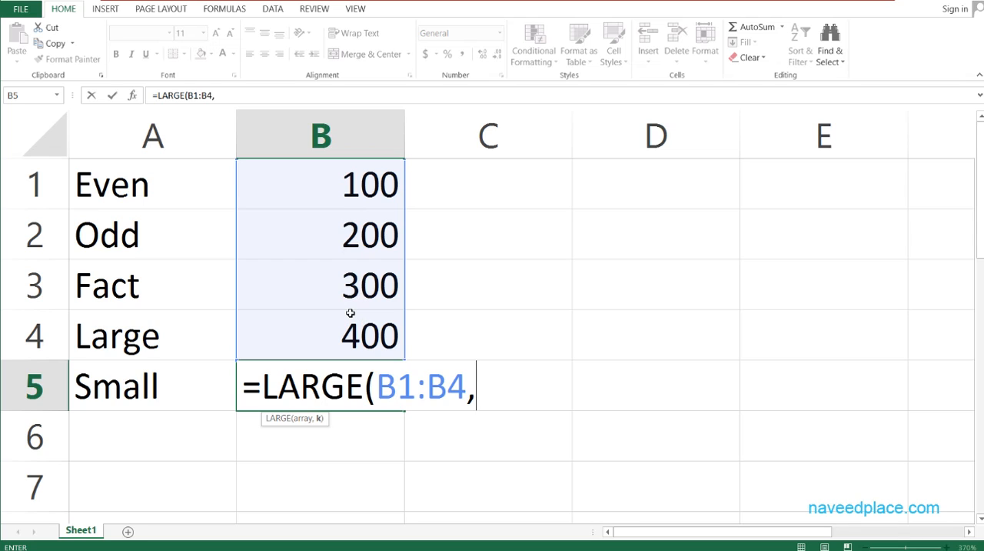
type("1)")
key("Return")
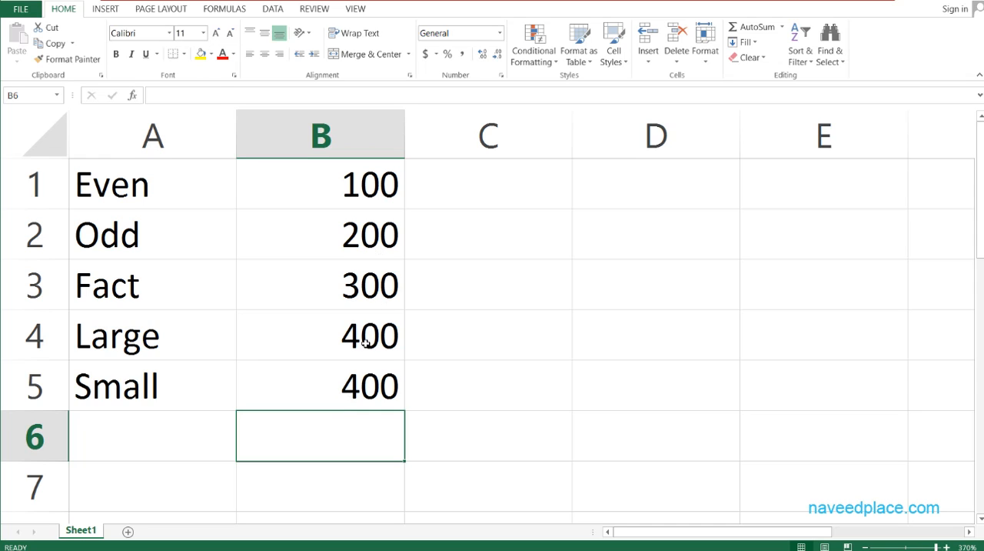
Change the k argument of the LARGE formula in cell B5 to 2 and compare the result with the values in column B.
left_click(356, 378)
double_click(356, 378)
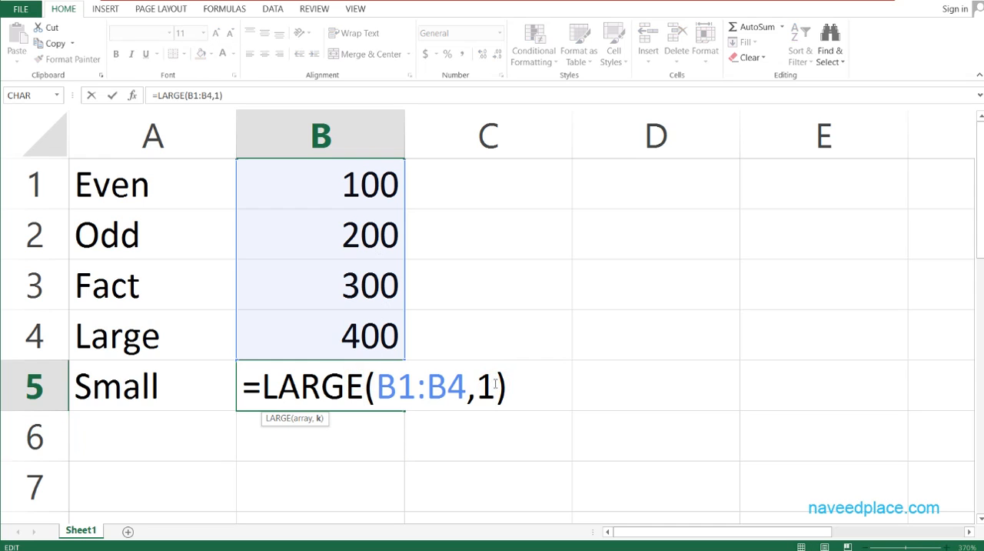
key("BackSpace")
type("2")
key("Return")
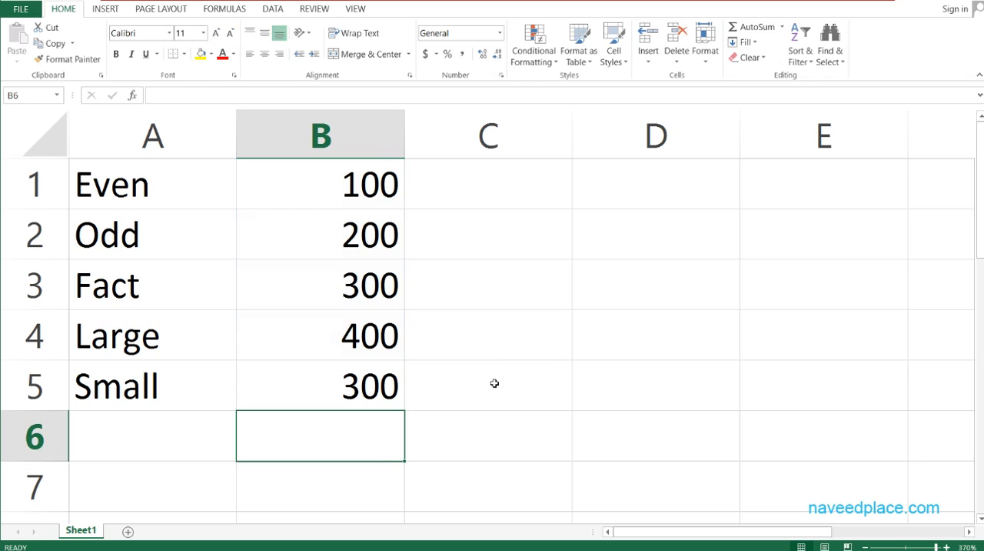
left_click_drag(359, 187, 353, 337)
left_click(353, 337)
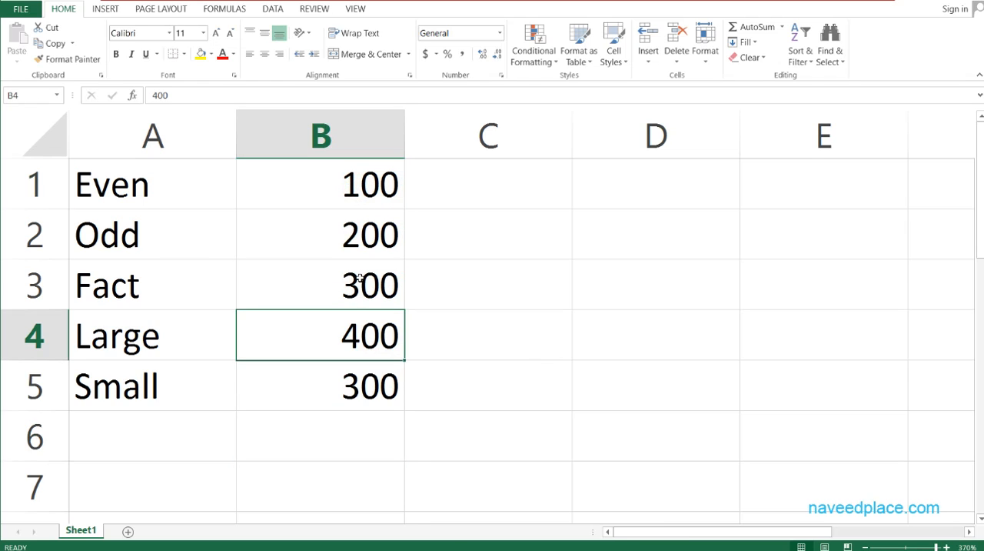
left_click(378, 295)
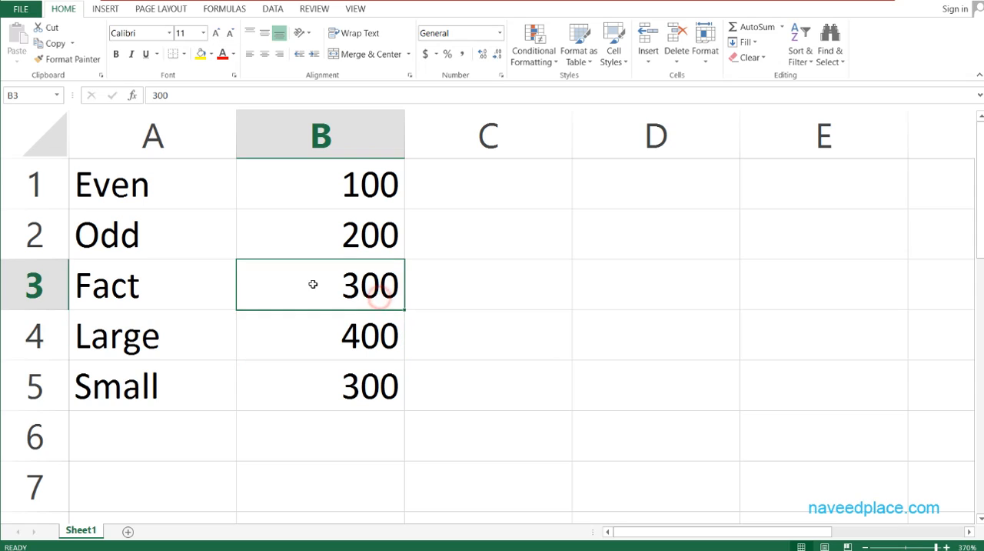
Change the formula in cell B5 to =SMALL(B1:B4,1) to return the smallest value of the sample data.
double_click(353, 384)
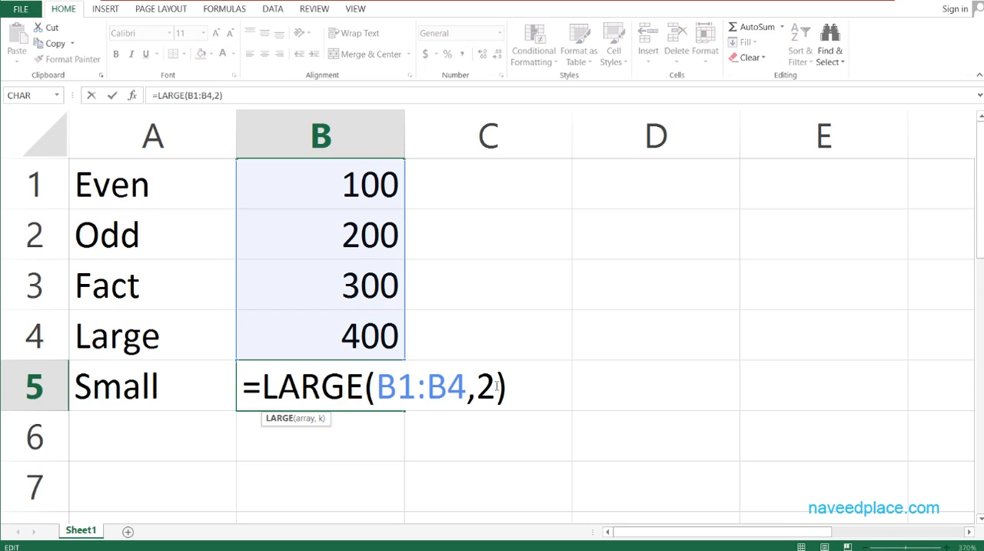
left_click_drag(497, 382, 477, 385)
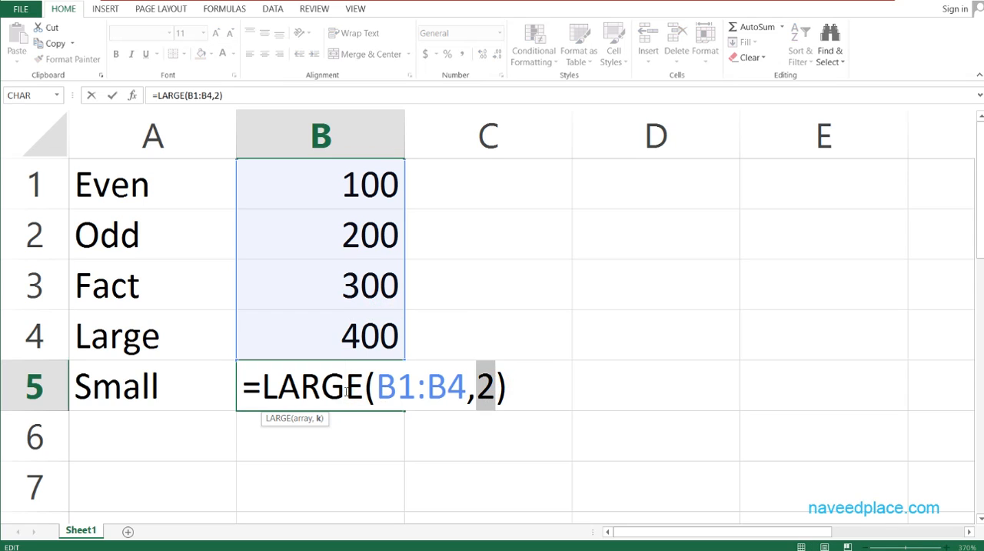
left_click(346, 391)
left_click_drag(372, 388, 266, 389)
left_click(340, 390)
mouse_move(358, 383)
left_mouse_down()
mouse_move(243, 384)
mouse_move(258, 386)
left_mouse_up()
type("small")
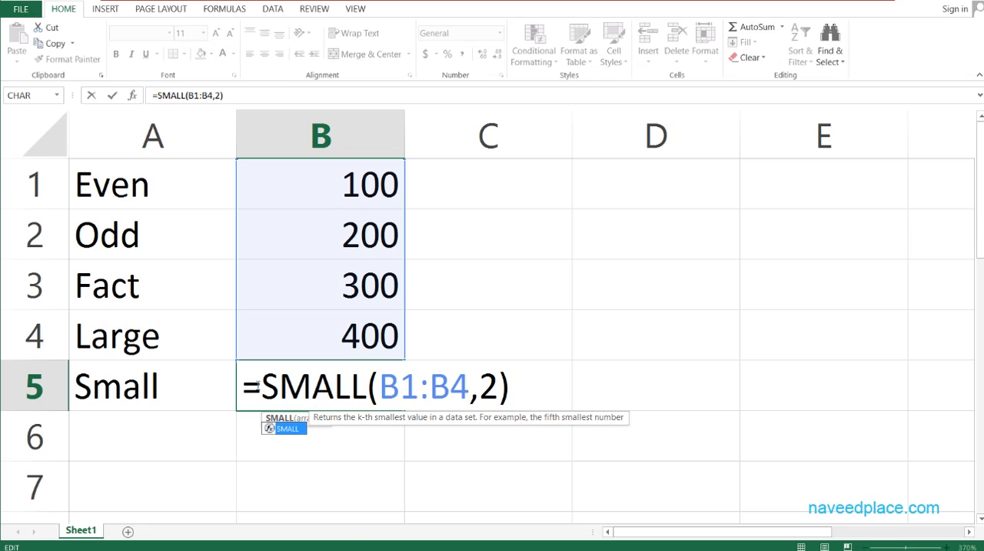
left_click(499, 384)
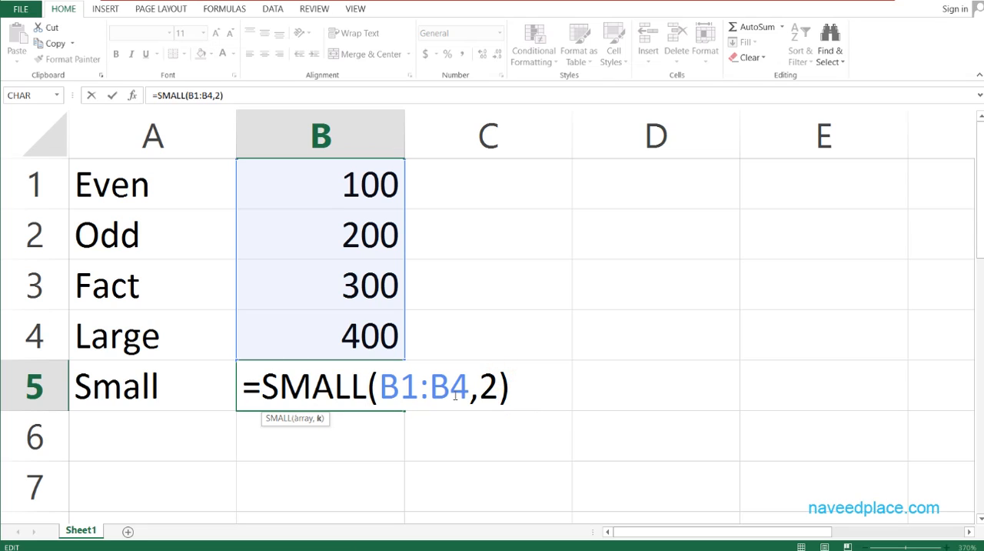
key("BackSpace")
type("1")
key("Return")
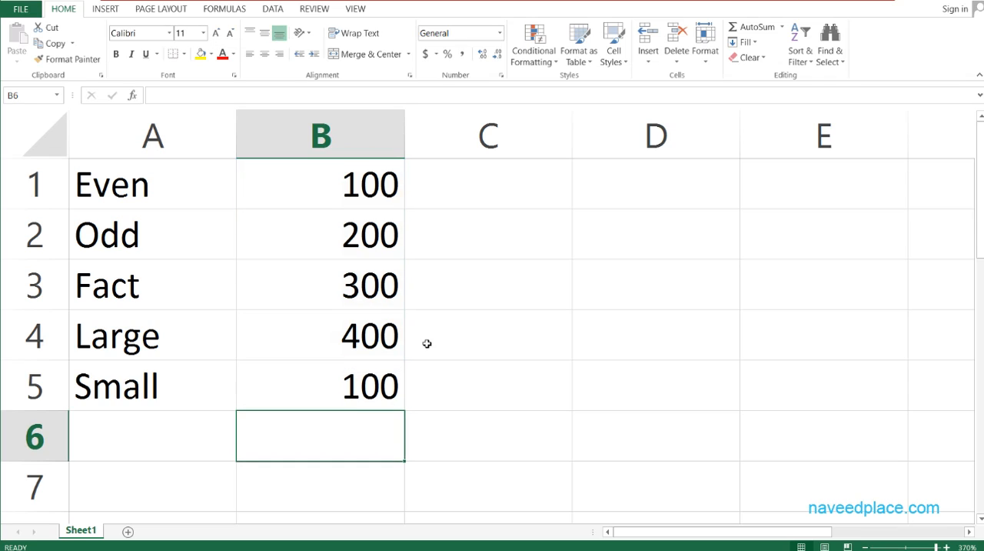
left_click(374, 176)
Set the k argument of the SMALL formula in cell B5 to 2 for the second smallest value.
double_click(341, 401)
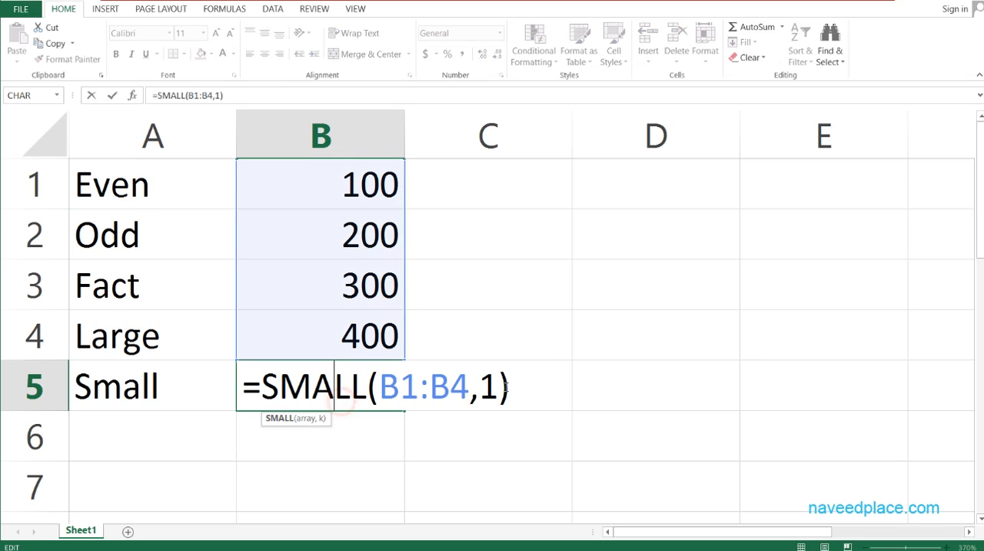
key("BackSpace")
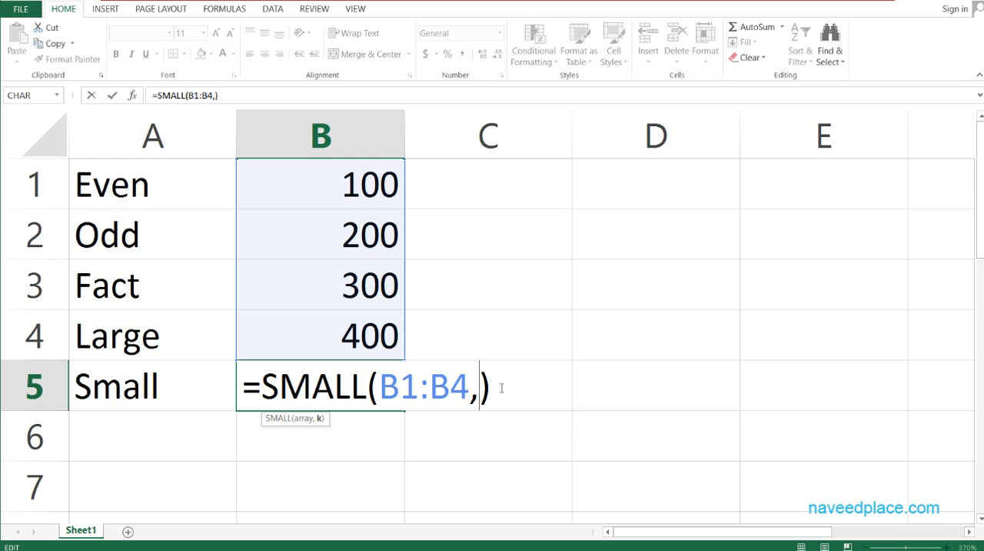
type("2")
key("Return")
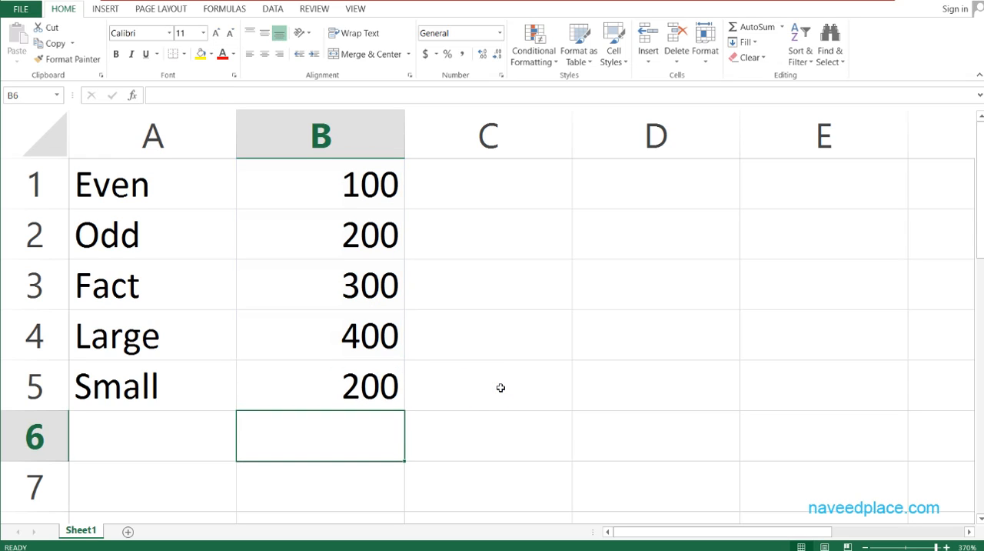
left_click(357, 233)
Set the k argument of the SMALL formula in cell B5 to 3 for the third smallest value.
left_click(351, 387)
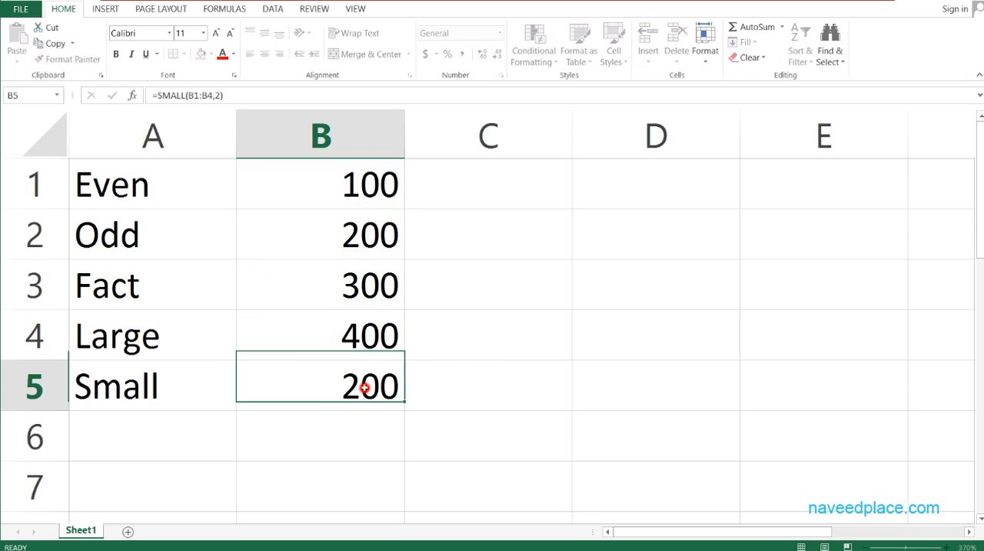
double_click(352, 386)
left_click(492, 388)
key("BackSpace")
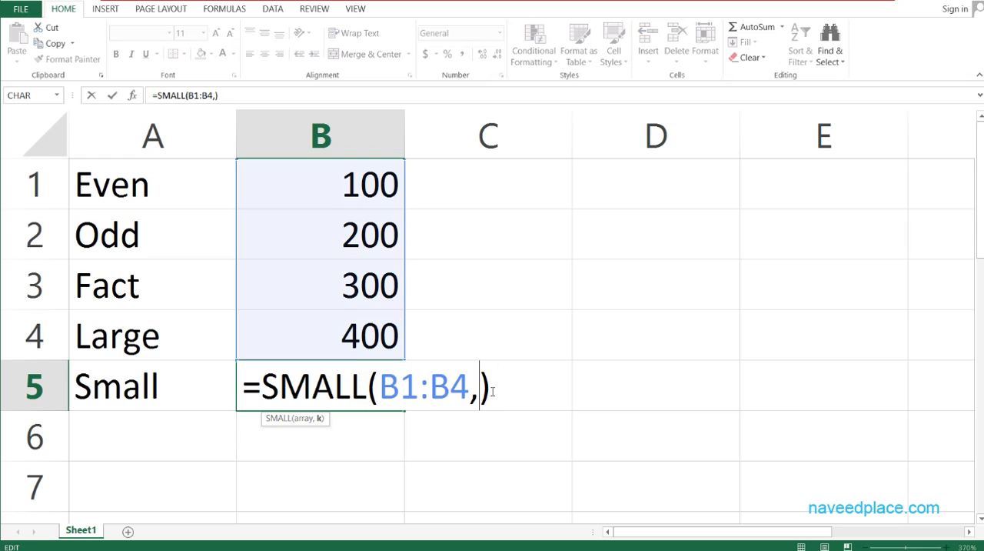
type("3")
key("Return")
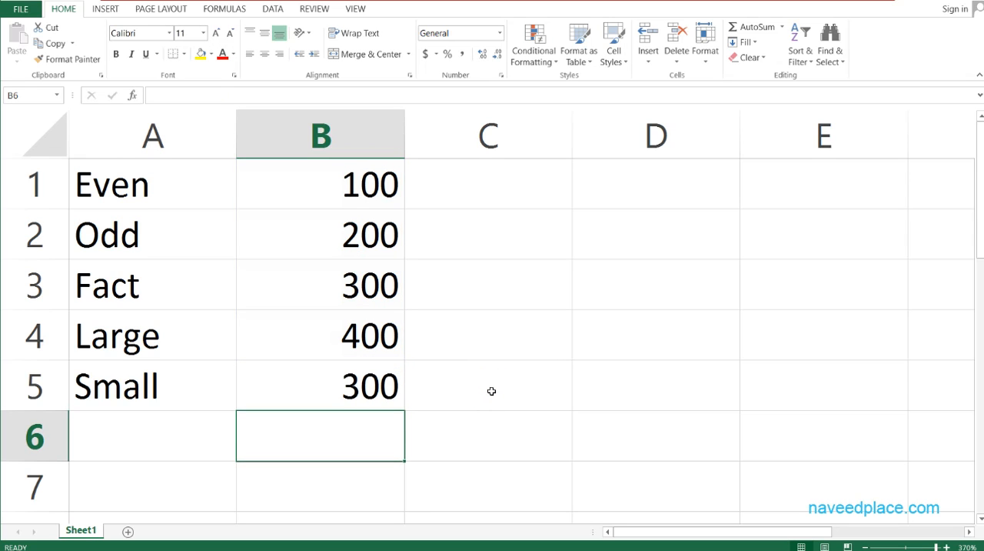
double_click(353, 382)
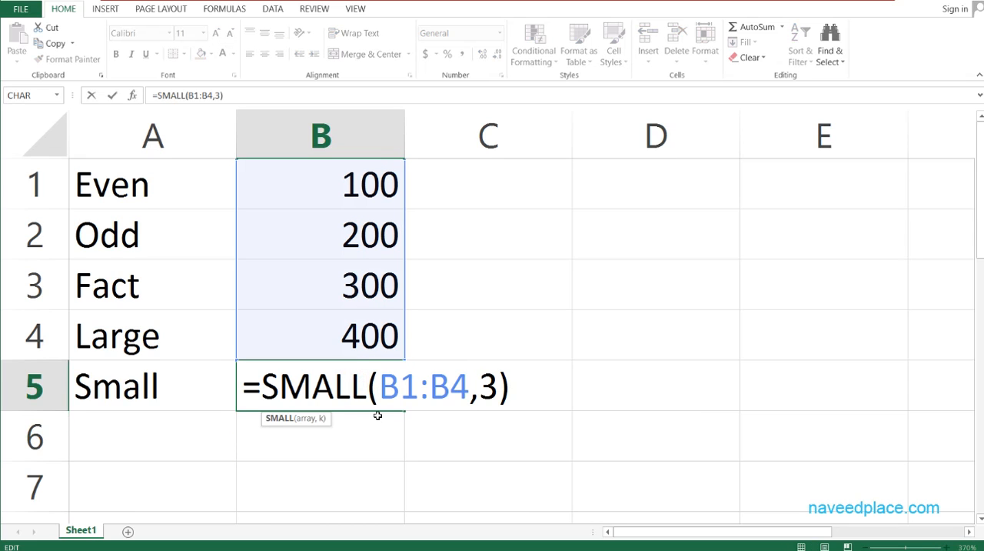
key("Escape")
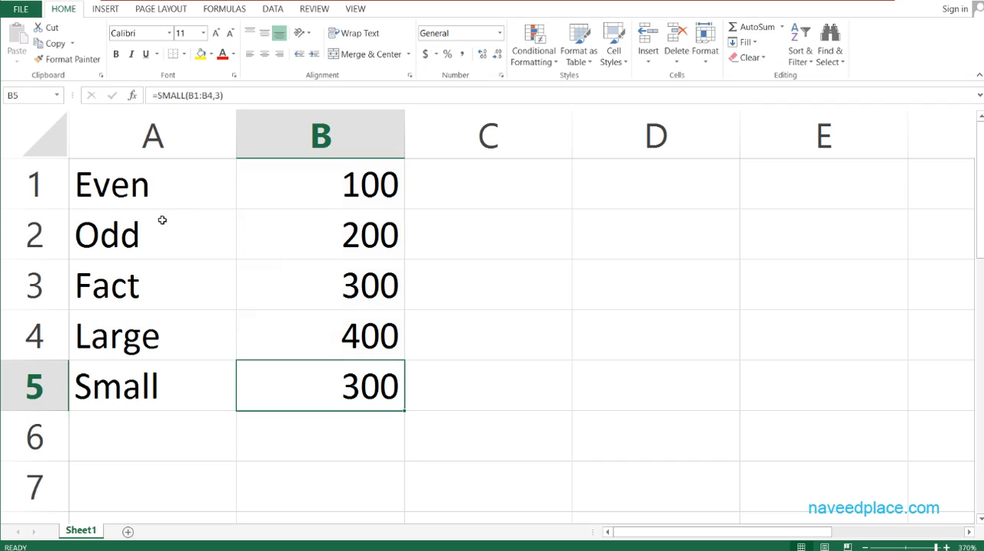
Review the function names Even, Odd, Fact, Large and Small one by one in cells A1 to A5.
left_click(171, 191)
left_click(164, 231)
left_click(163, 286)
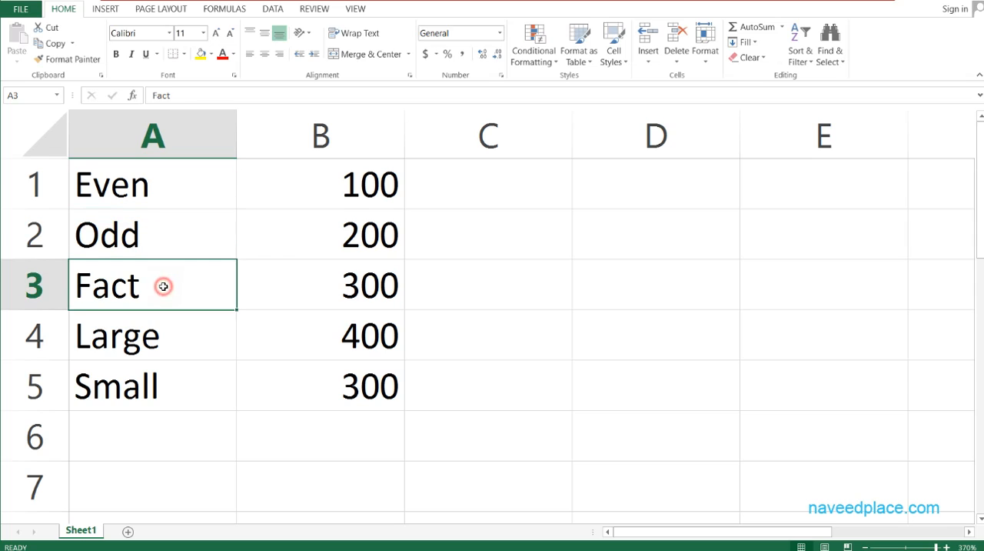
left_click(161, 338)
left_click(165, 397)
left_click(205, 162)
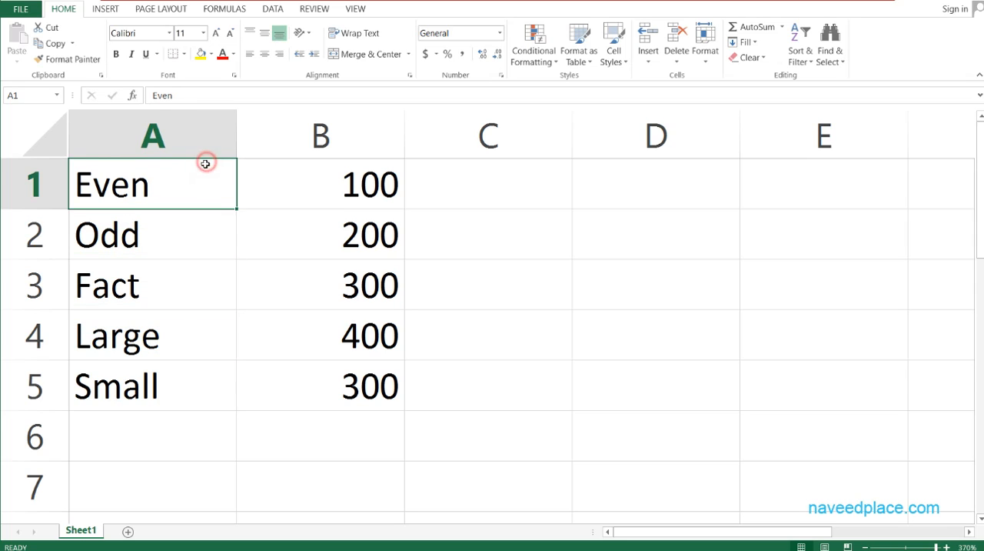
left_click(546, 185)
double_click(547, 185)
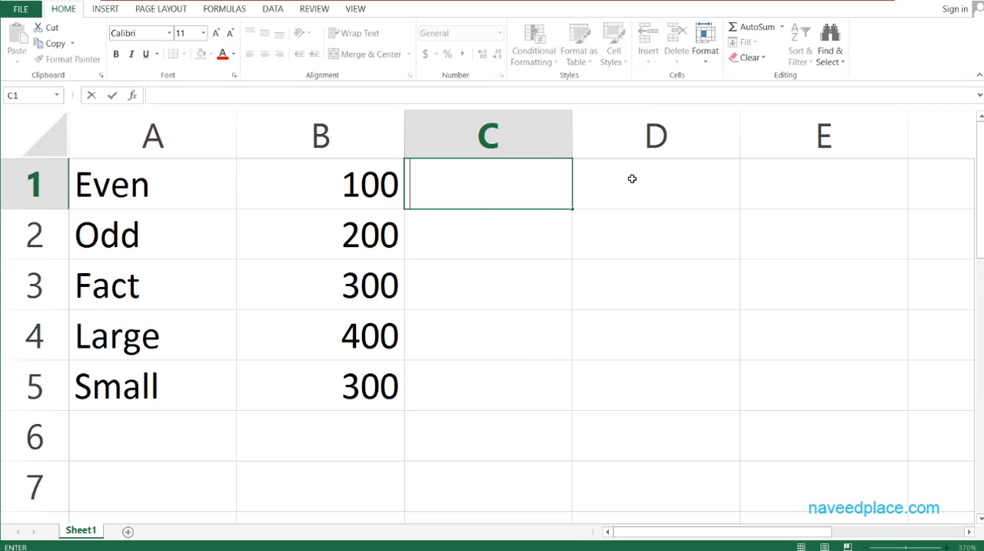
left_click(98, 228)
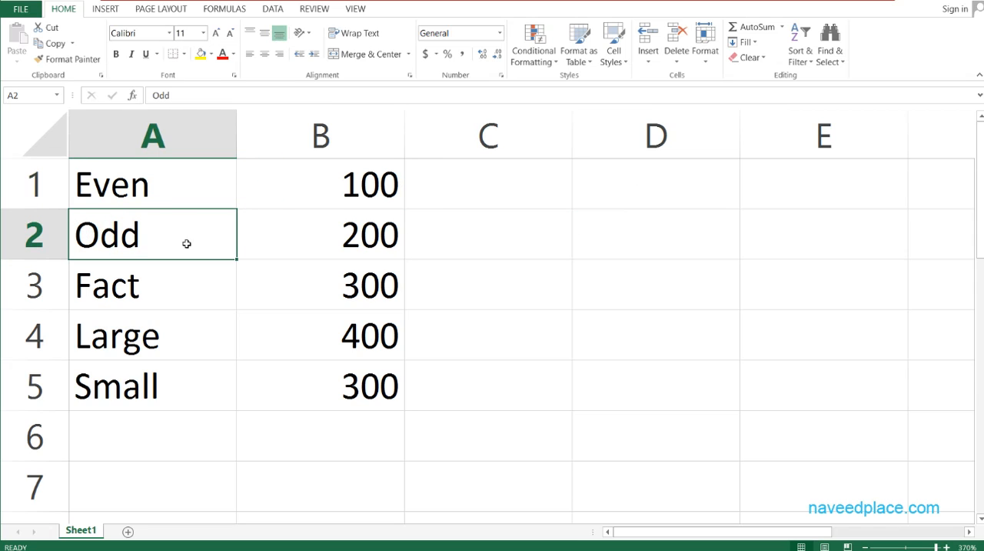
left_click(156, 290)
left_click(152, 331)
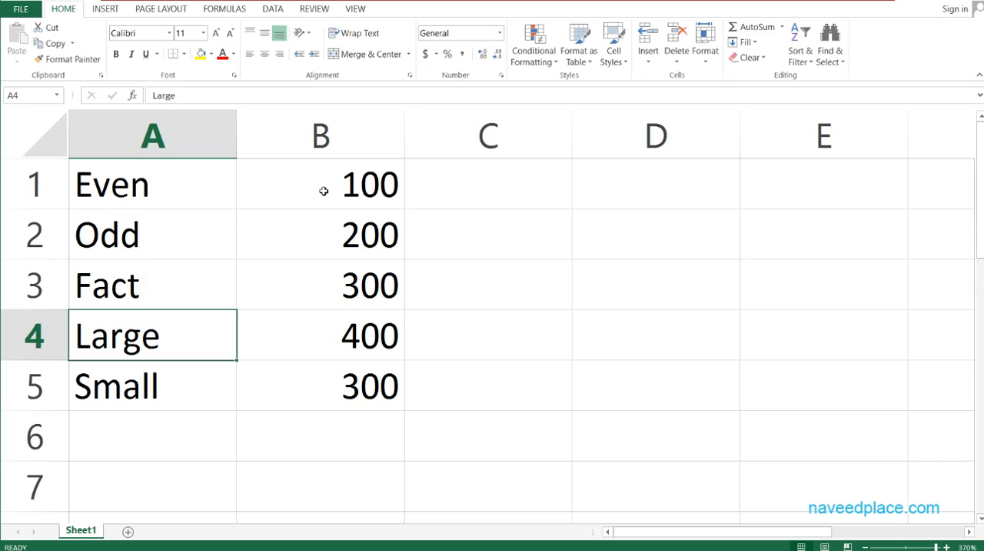
left_click(178, 394)
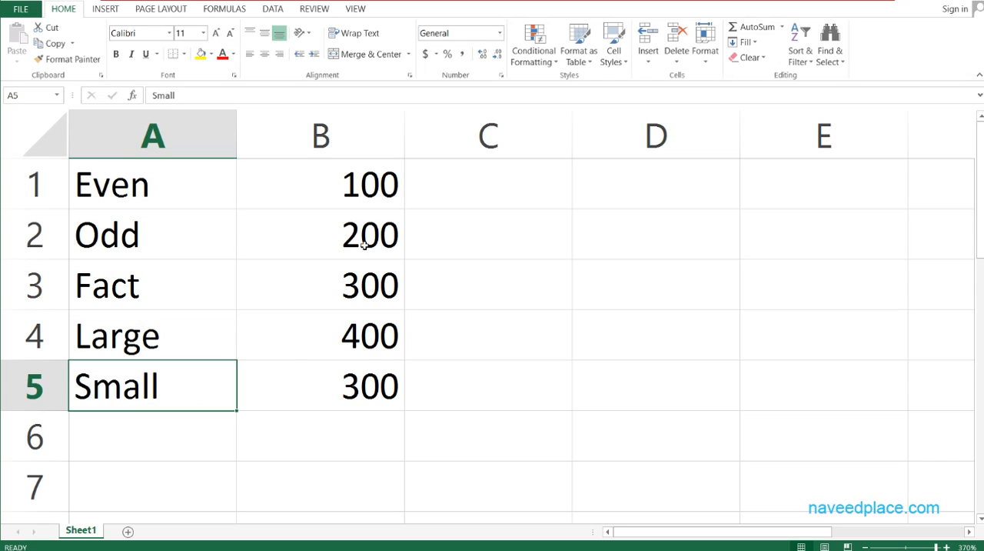